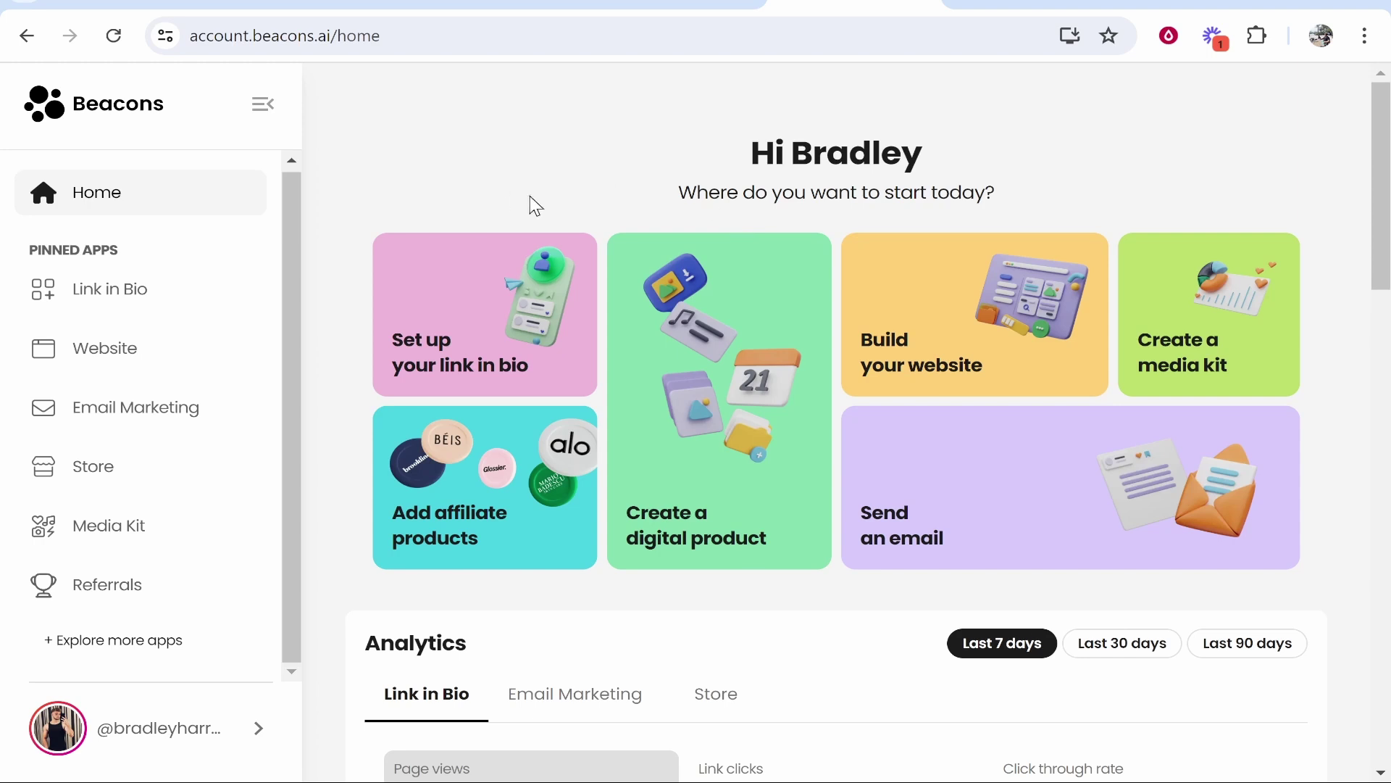
Open the Beacons plans page and examine the annual prices and the custom domain offer of the Creator Pro plan
{"action": "left_click", "coordinate": [1033, 3]}
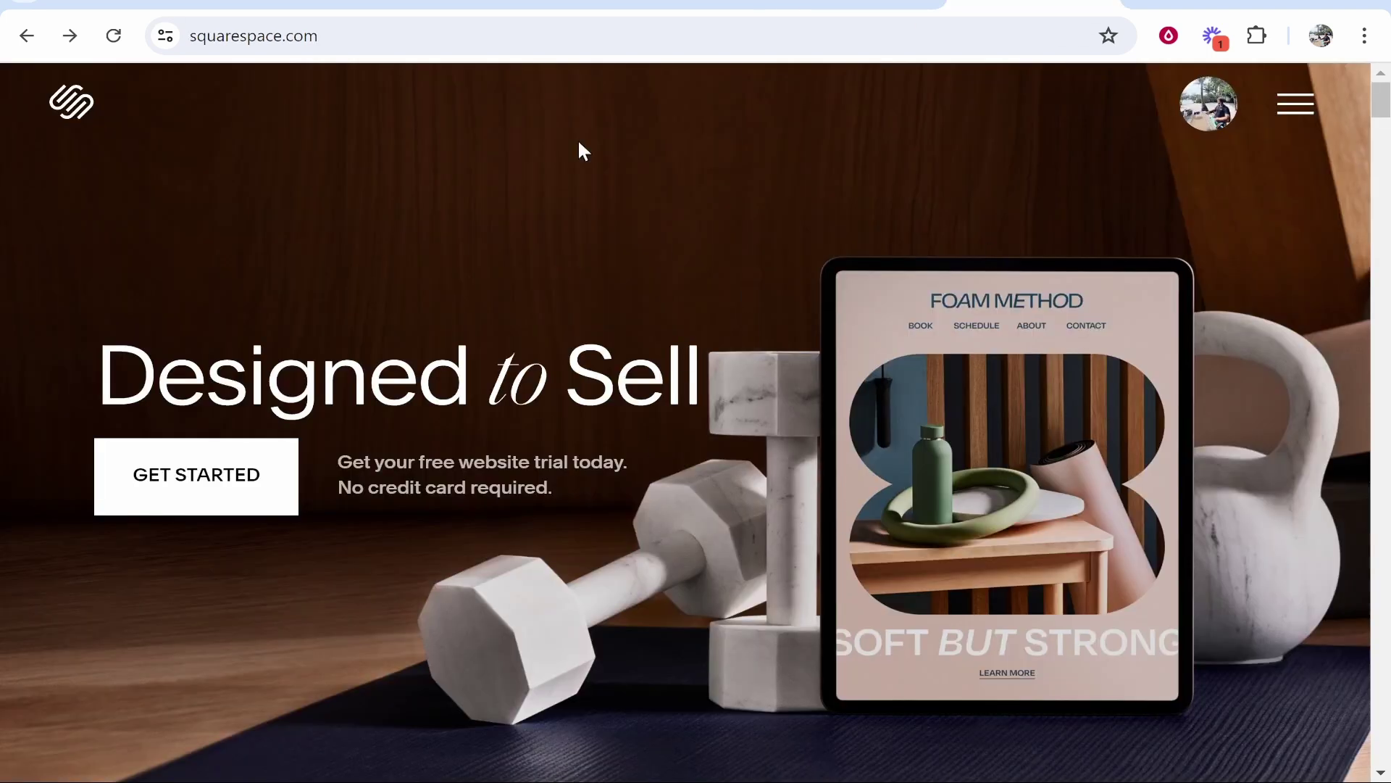
{"action": "left_click", "coordinate": [854, 3]}
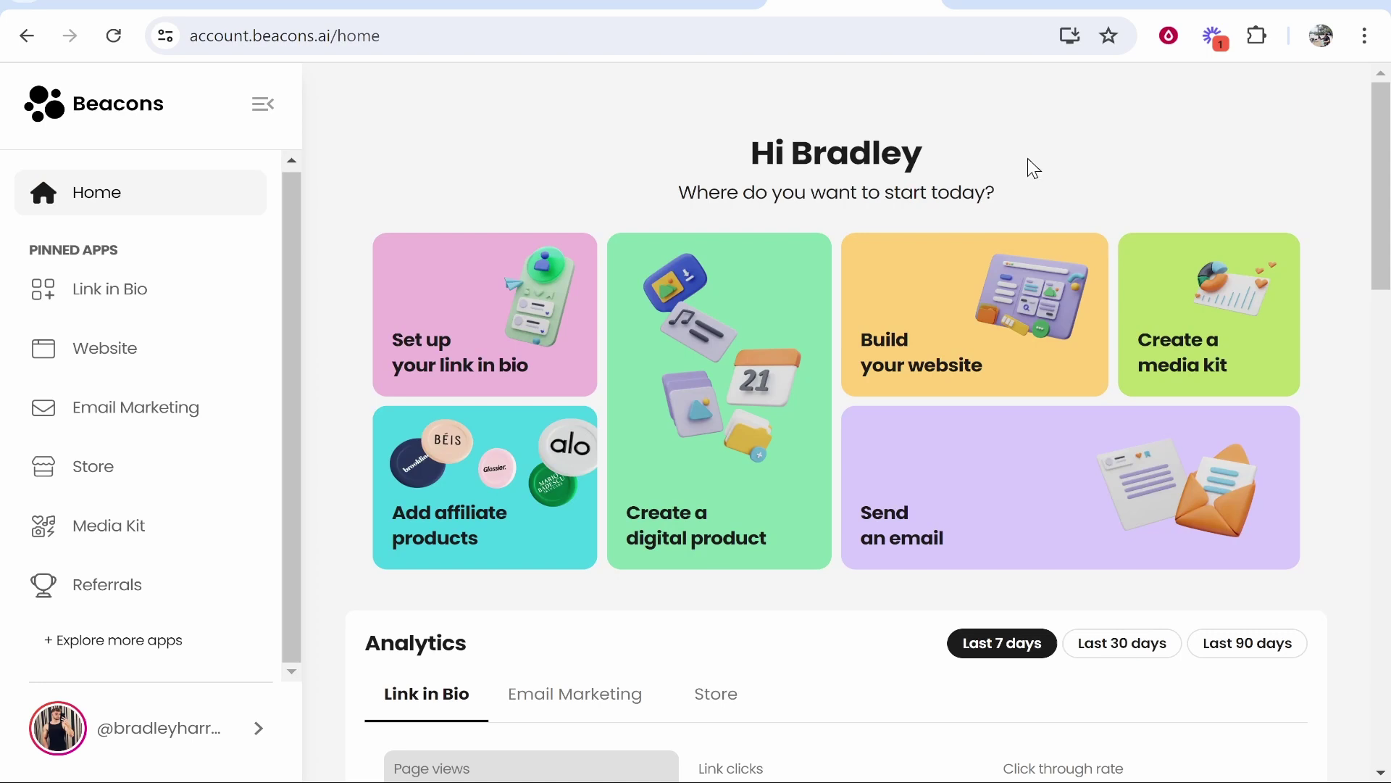
{"action": "left_click", "coordinate": [1056, 3]}
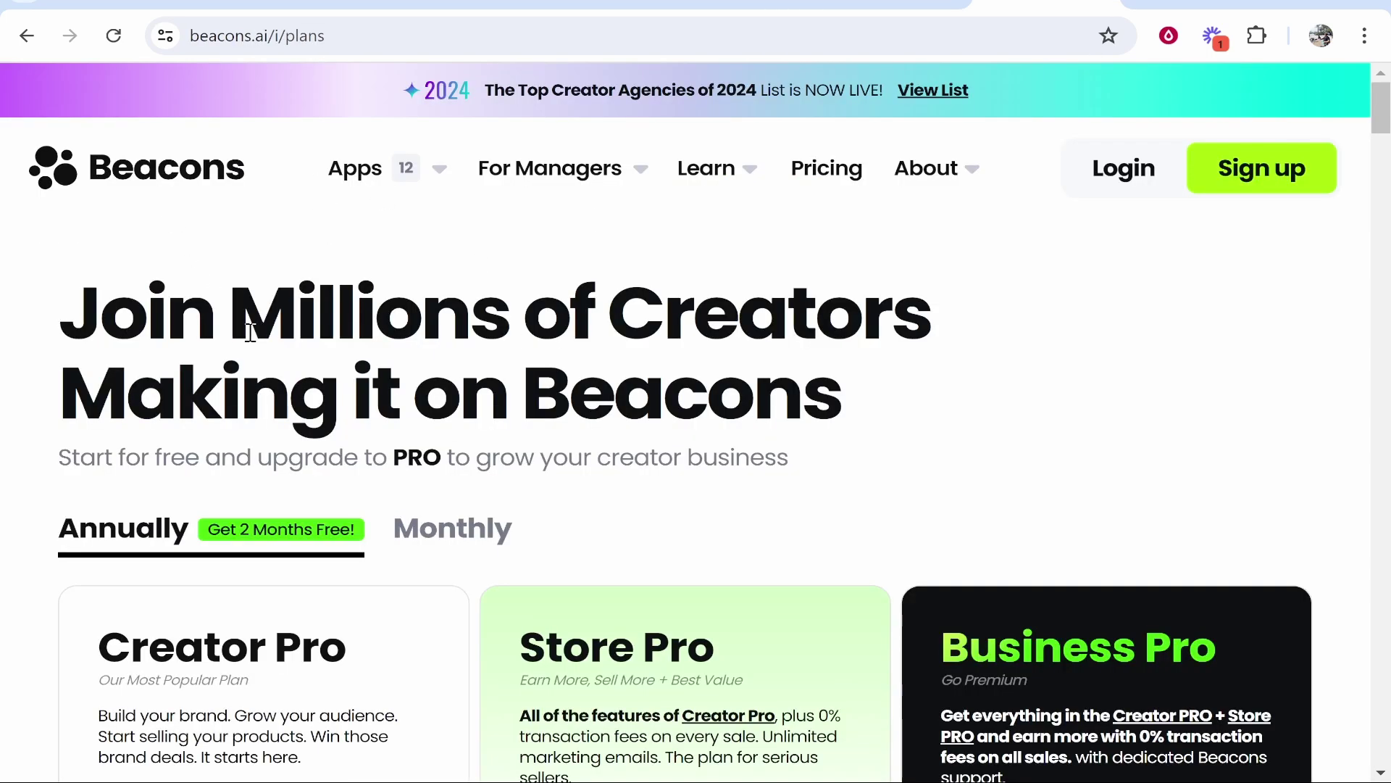
{"action": "scroll", "coordinate": [671, 282], "scroll_direction": "down", "scroll_amount": 6}
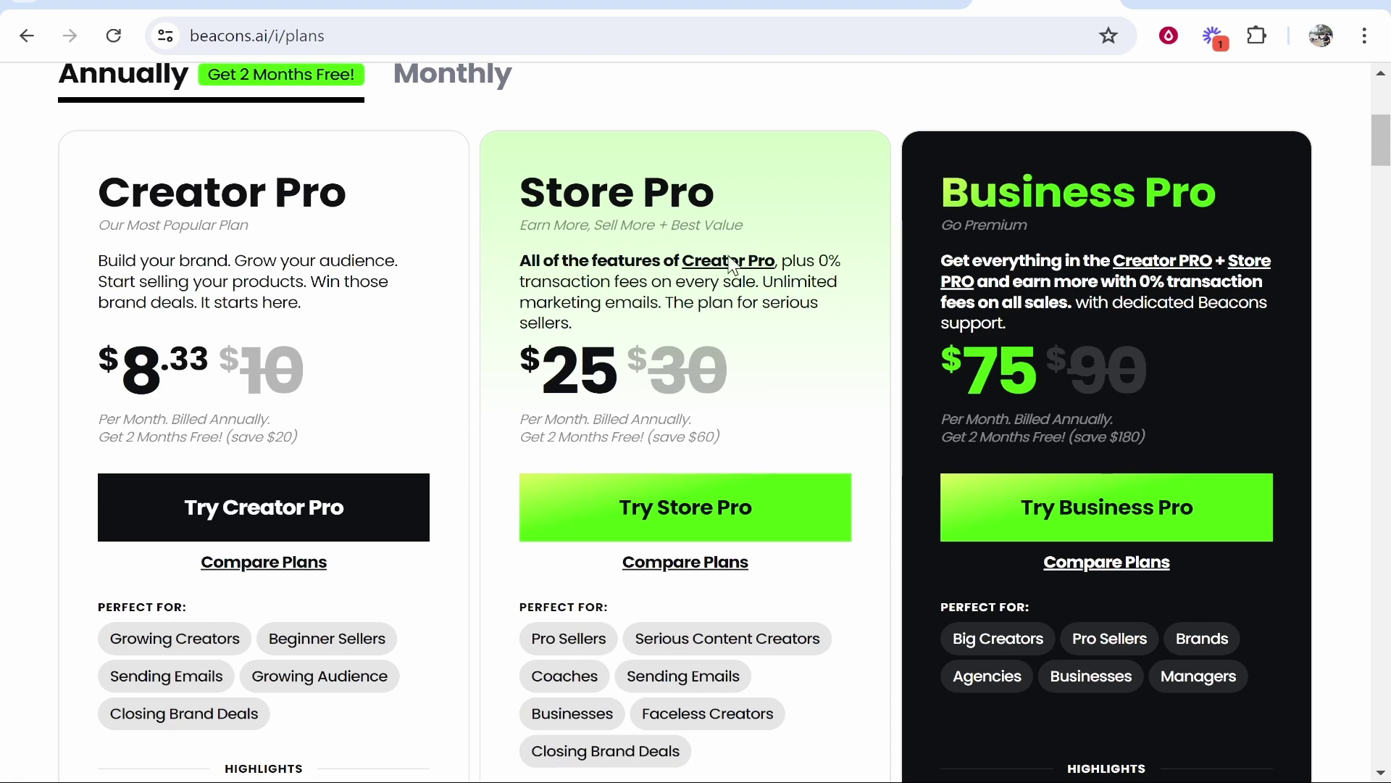
{"action": "scroll", "coordinate": [802, 253], "scroll_direction": "down", "scroll_amount": 5}
{"action": "left_click_drag", "start_coordinate": [128, 378], "coordinate": [281, 378]}
{"action": "left_click", "coordinate": [346, 349]}
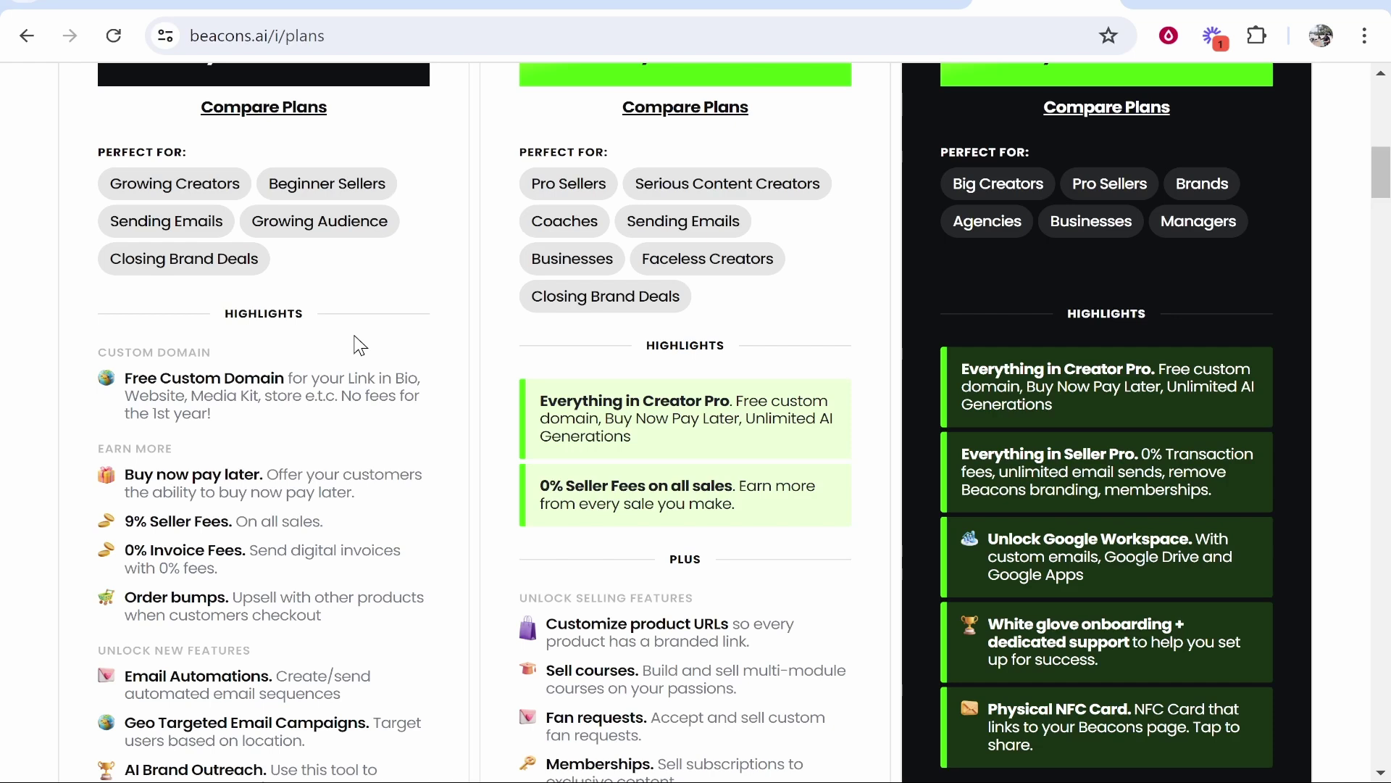
Return to the Beacons account and open the Custom domain section in the Link in Bio settings
{"action": "left_click", "coordinate": [746, 3]}
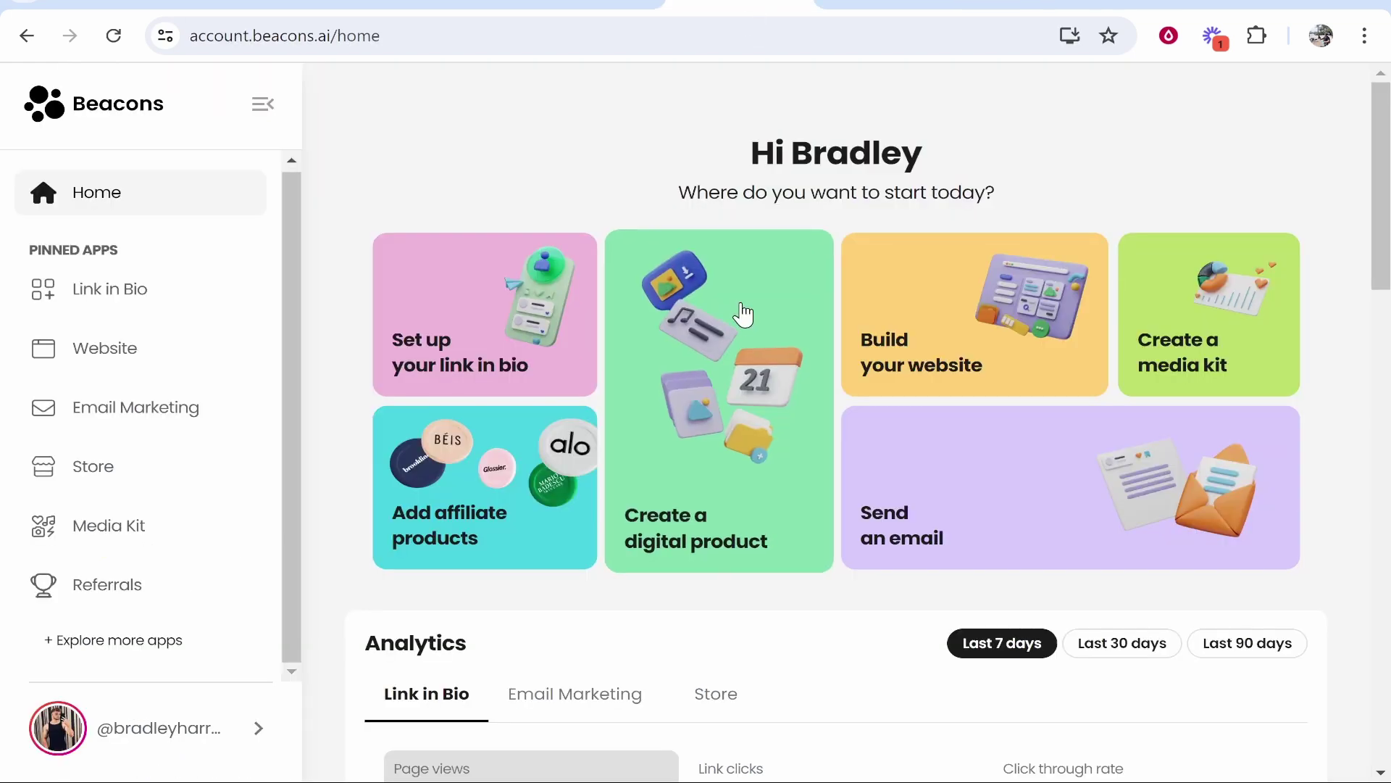
{"action": "left_click", "coordinate": [124, 299]}
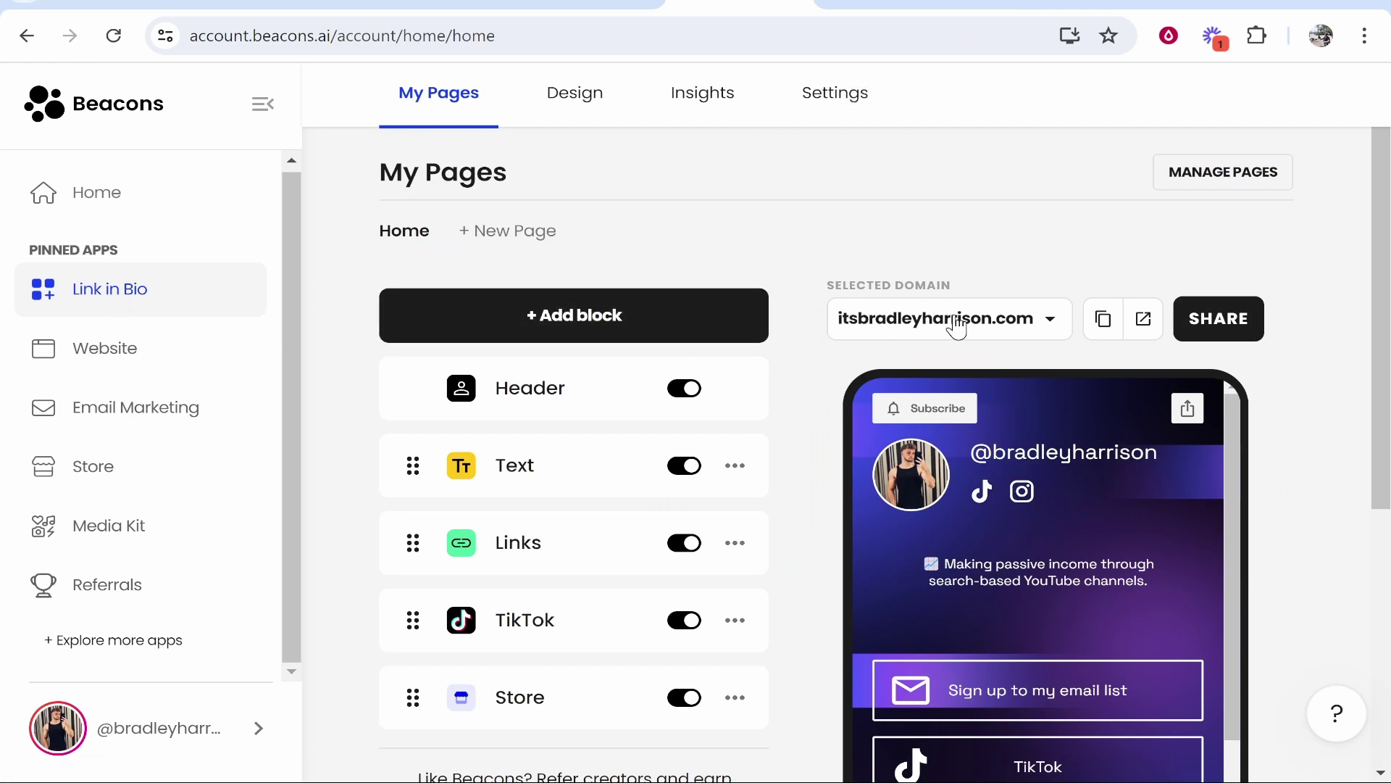
{"action": "left_click", "coordinate": [855, 112]}
{"action": "left_click_drag", "start_coordinate": [576, 267], "coordinate": [413, 243]}
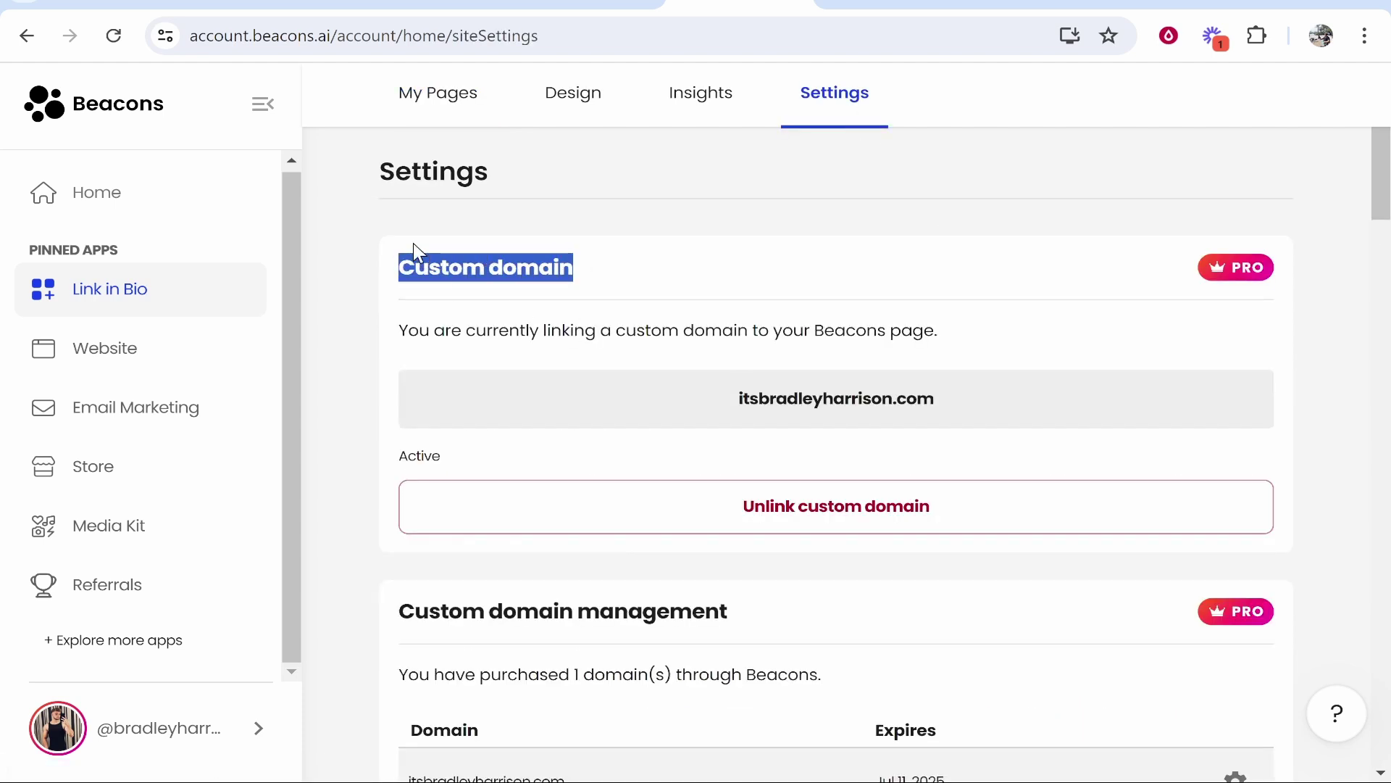
{"action": "left_click", "coordinate": [706, 309]}
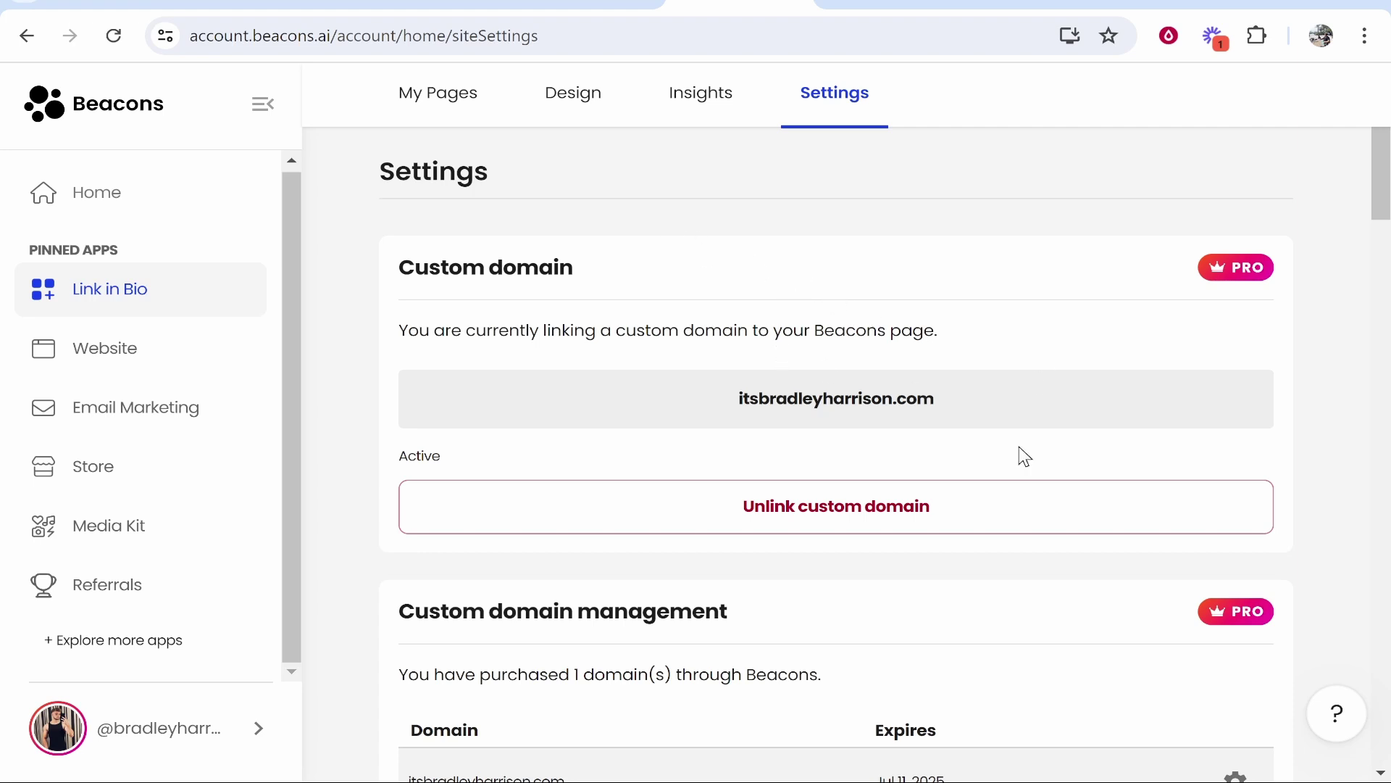
Unlink the currently connected custom domain from the Beacons page, entering its domain name as confirmation
{"action": "left_click", "coordinate": [797, 500]}
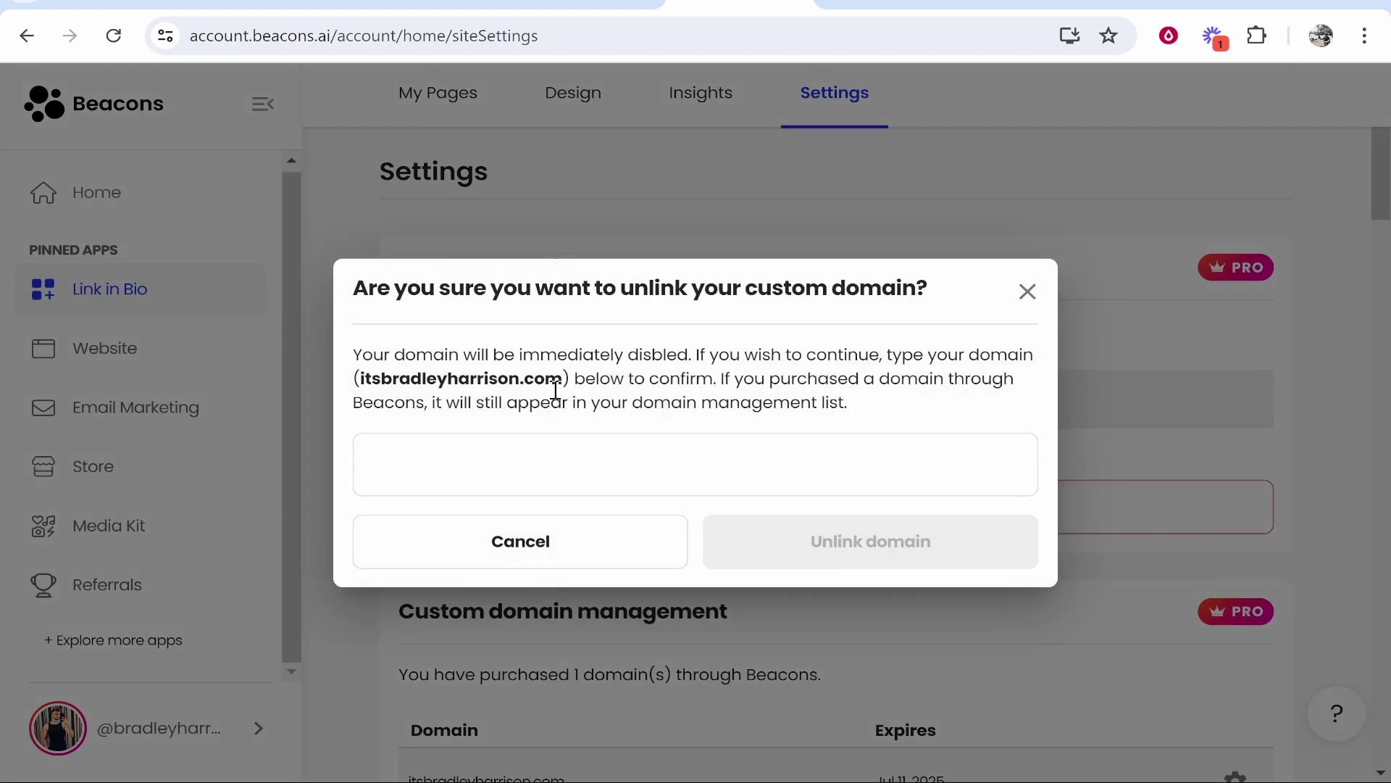
{"action": "left_click_drag", "start_coordinate": [566, 379], "coordinate": [363, 382]}
{"action": "key", "text": "ctrl+c"}
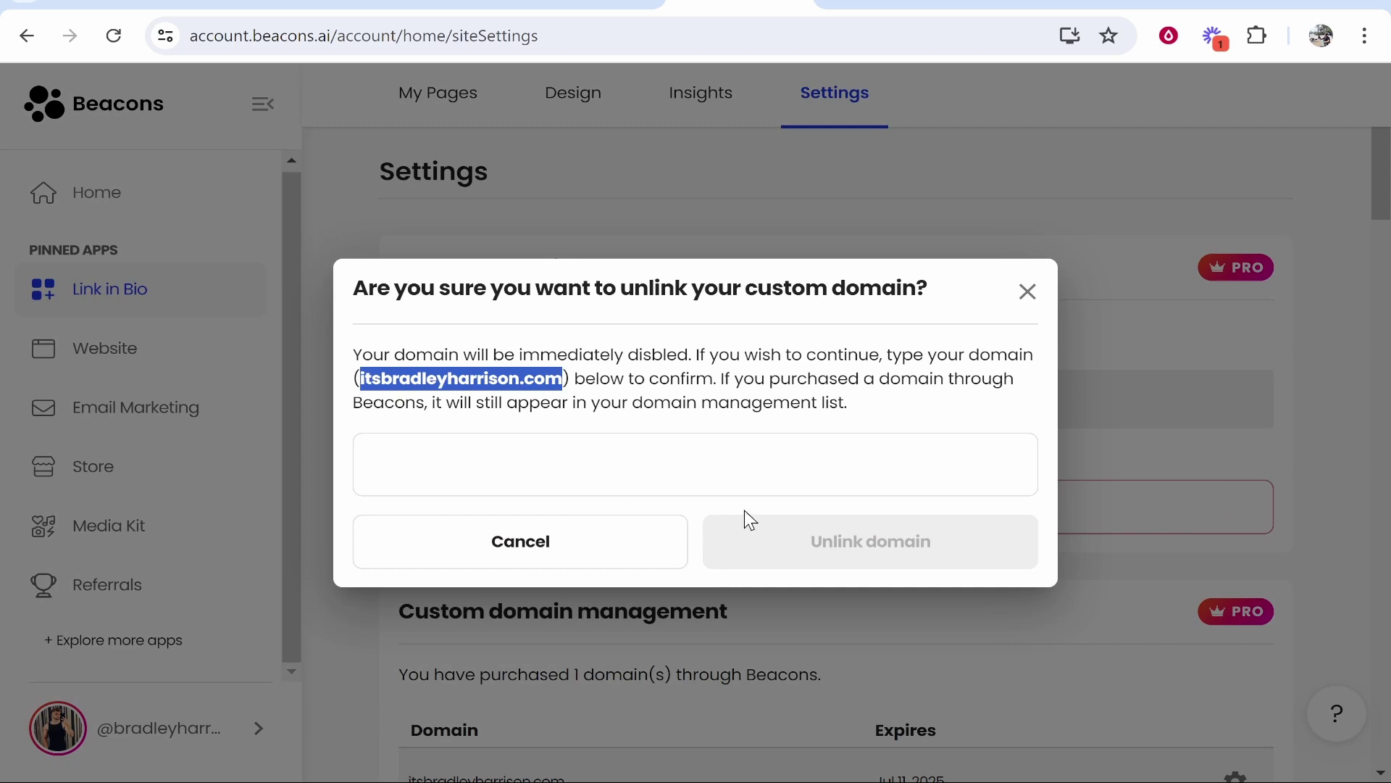
{"action": "left_click", "coordinate": [652, 471]}
{"action": "key", "text": "ctrl+v"}
{"action": "key", "text": "ctrl+a"}
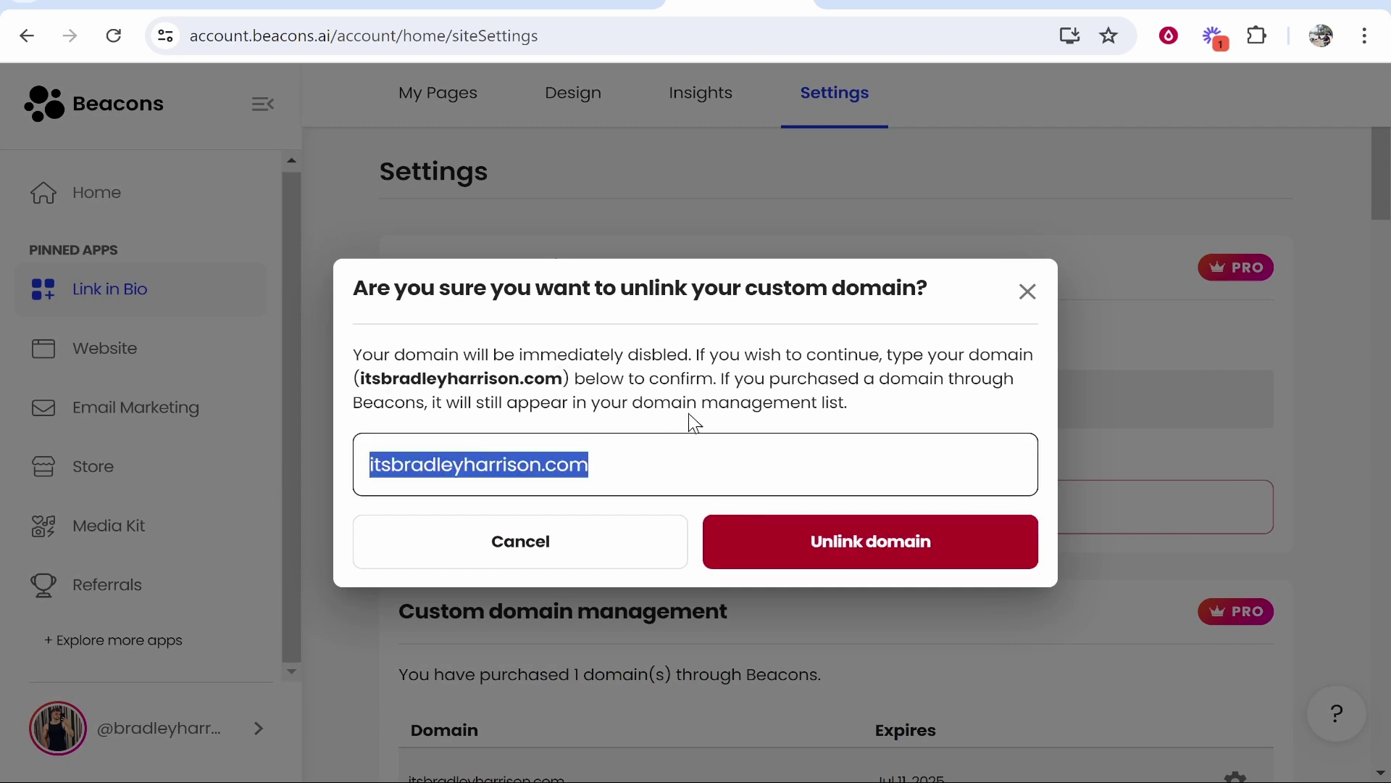
{"action": "left_click", "coordinate": [692, 422]}
{"action": "left_click", "coordinate": [870, 541]}
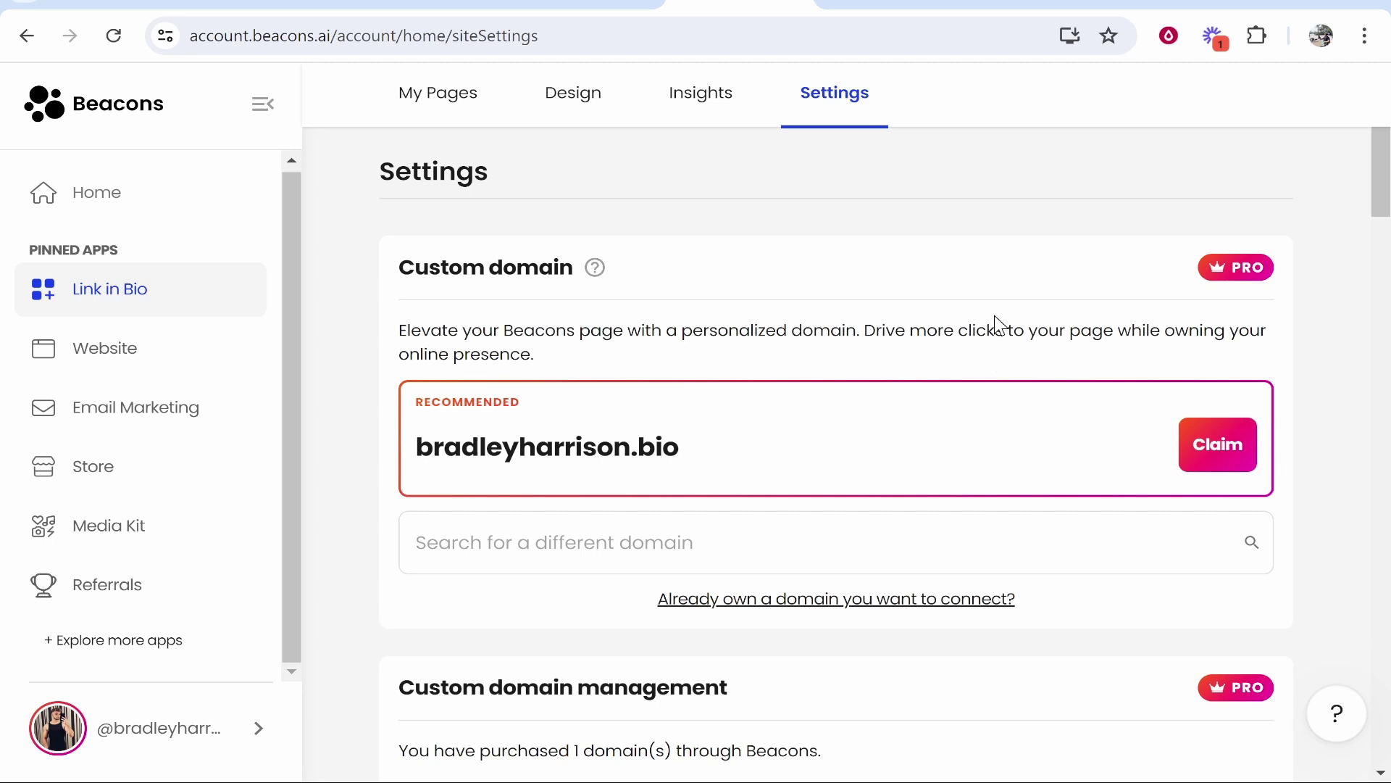
Review the custom domain management section and open the form for connecting an already owned domain
{"action": "scroll", "coordinate": [984, 319], "scroll_direction": "down", "scroll_amount": 4}
{"action": "left_click_drag", "start_coordinate": [867, 332], "coordinate": [368, 338]}
{"action": "left_click", "coordinate": [806, 411]}
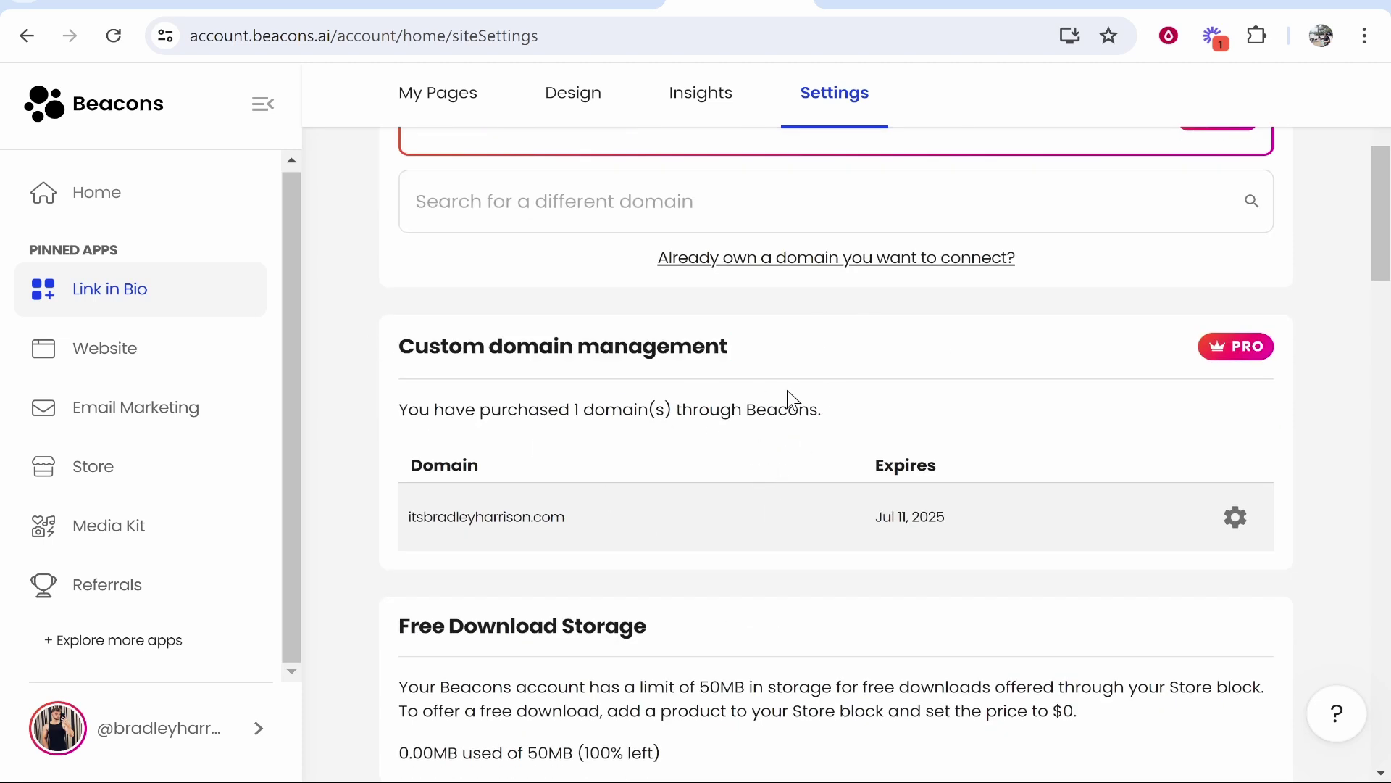
{"action": "scroll", "coordinate": [783, 410], "scroll_direction": "up", "scroll_amount": 2}
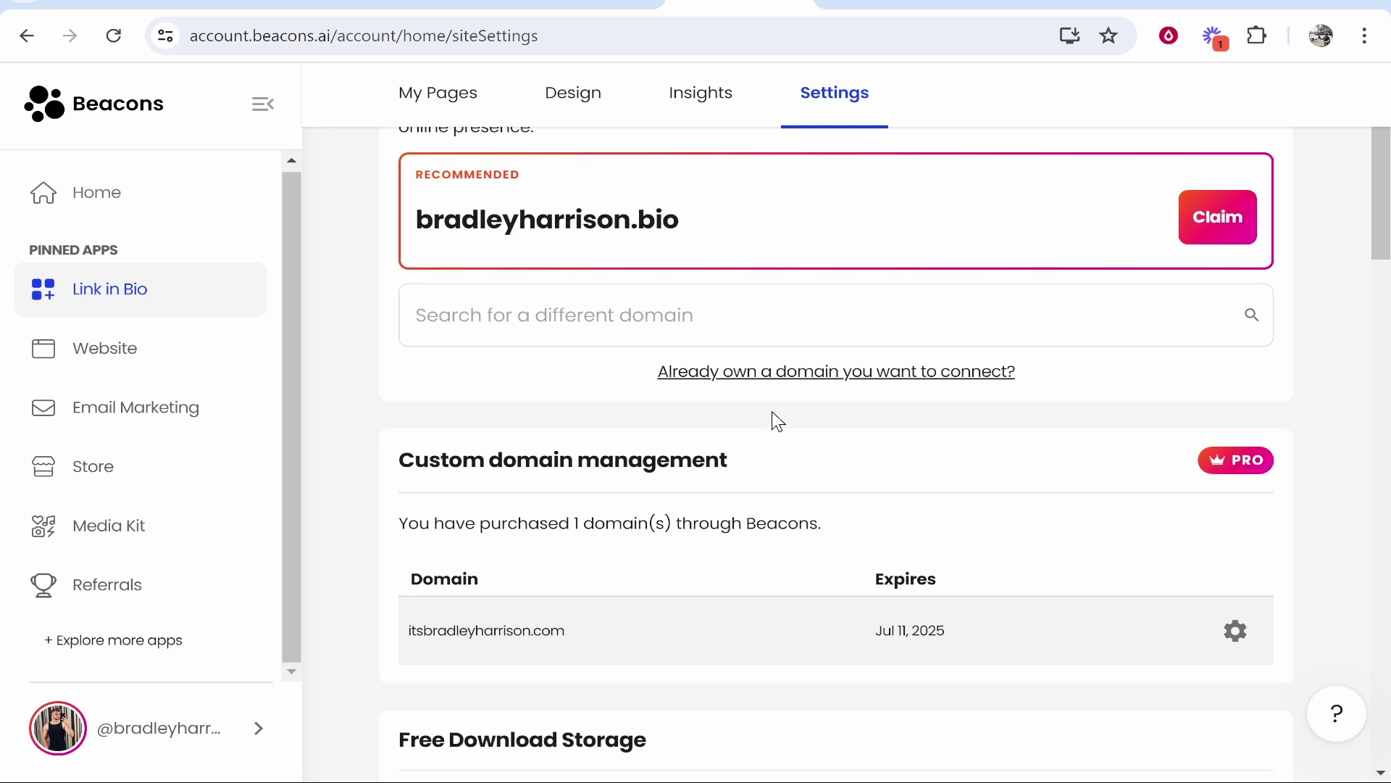
{"action": "scroll", "coordinate": [778, 420], "scroll_direction": "up", "scroll_amount": 4}
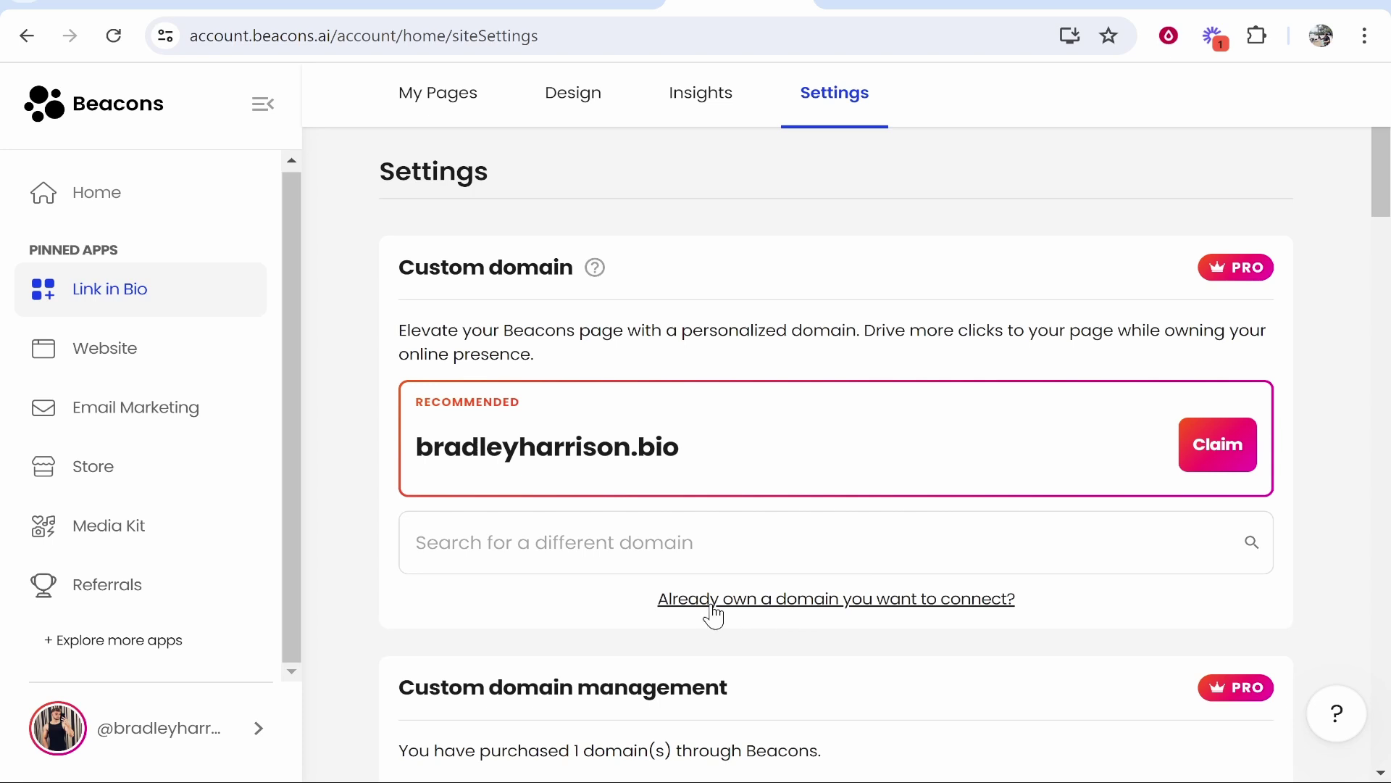
{"action": "left_click", "coordinate": [873, 604]}
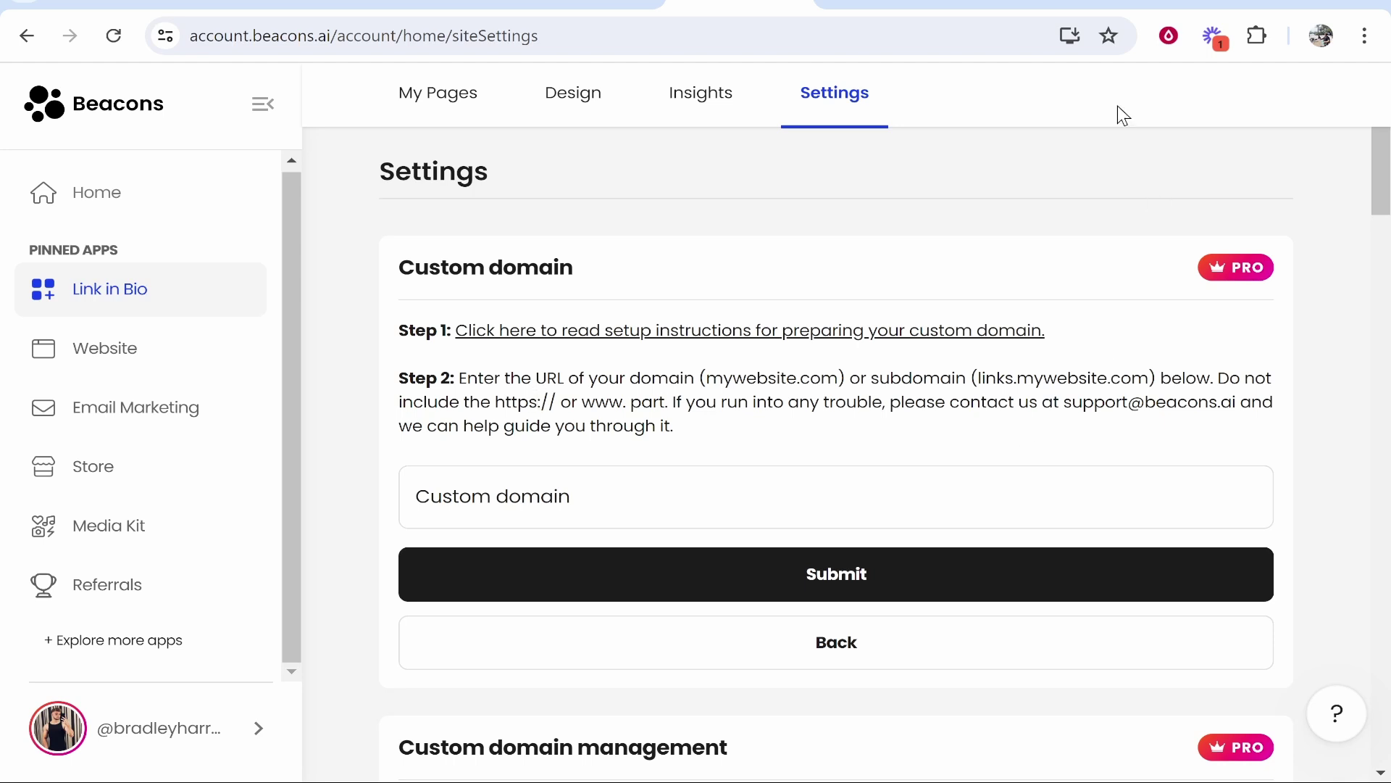
Switch to Squarespace and open the DNS settings of the knowledgebasevideo.com domain
{"action": "left_click", "coordinate": [902, 1]}
{"action": "left_click", "coordinate": [1196, 96]}
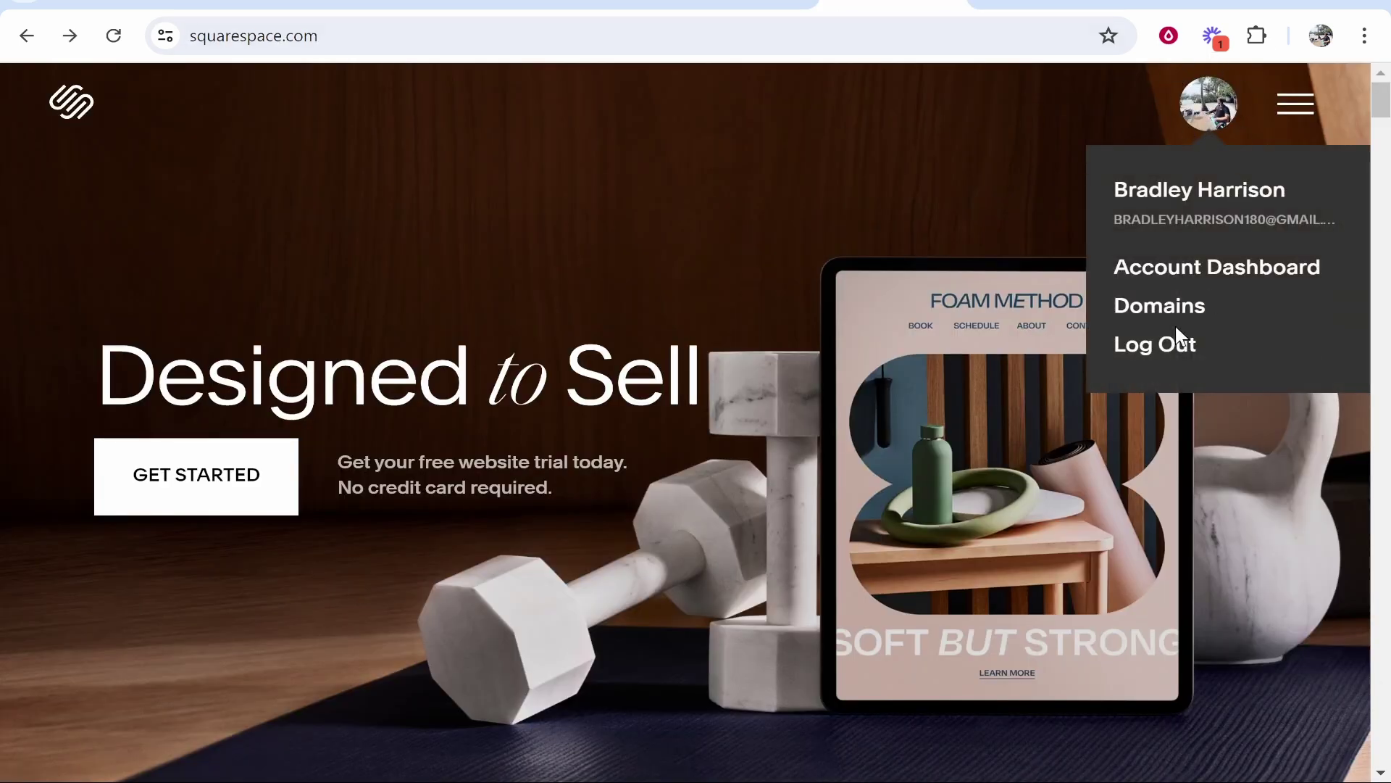
{"action": "left_click", "coordinate": [1153, 310]}
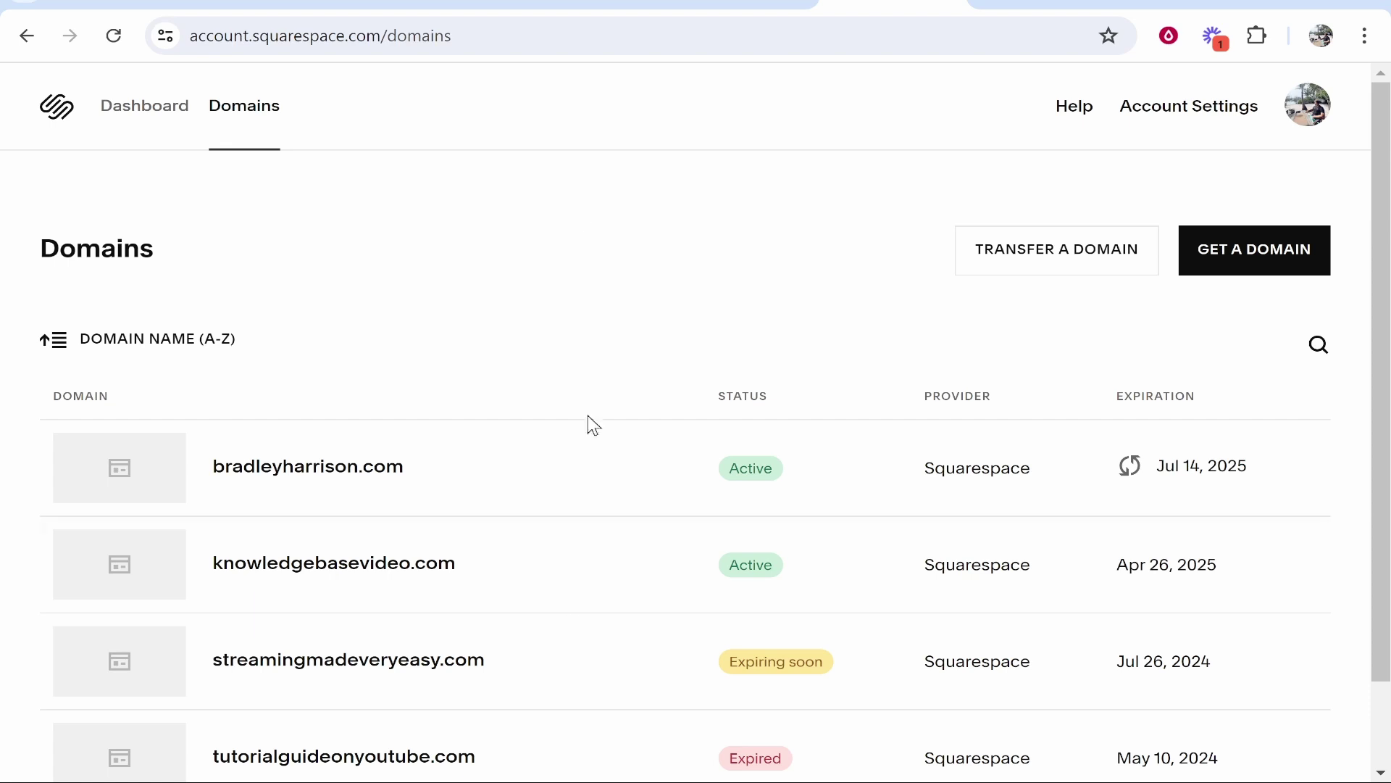
{"action": "left_click", "coordinate": [332, 573]}
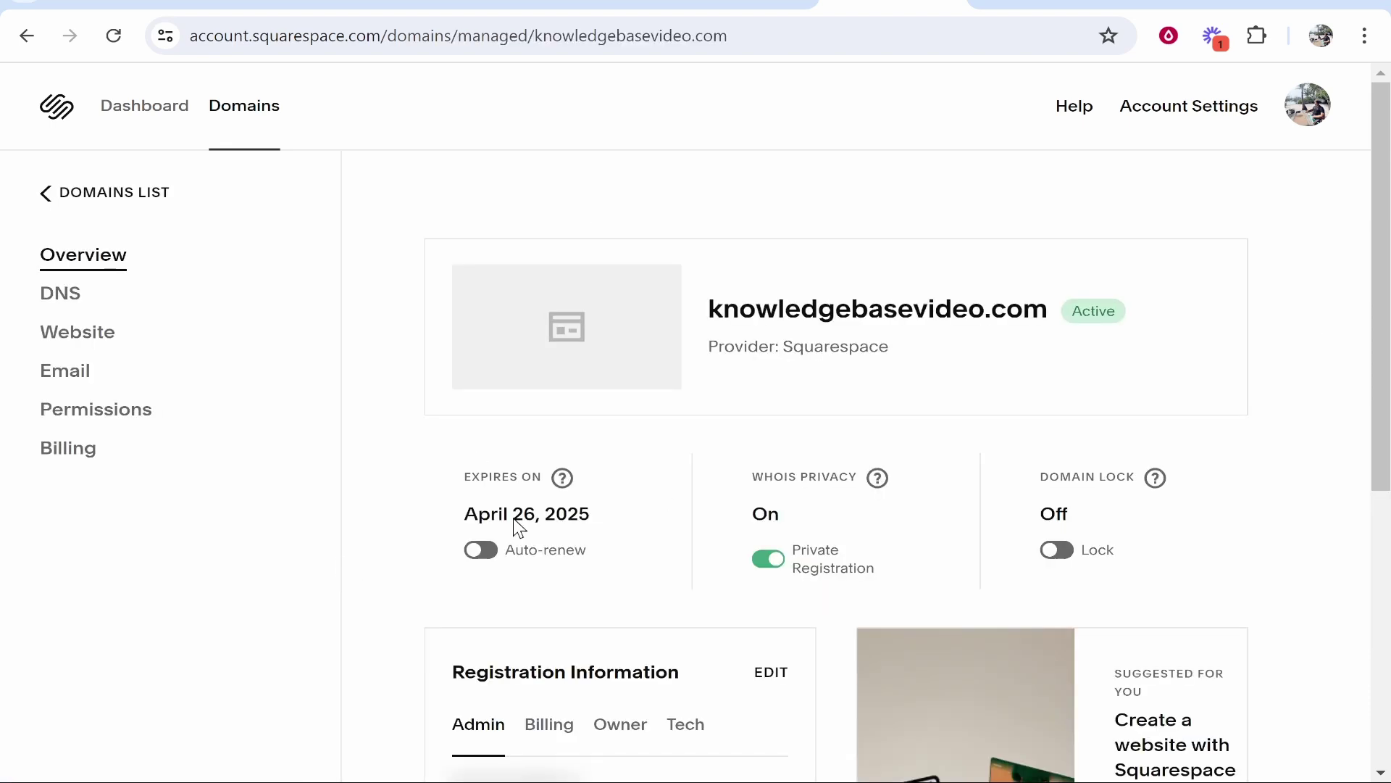
{"action": "left_click", "coordinate": [62, 298]}
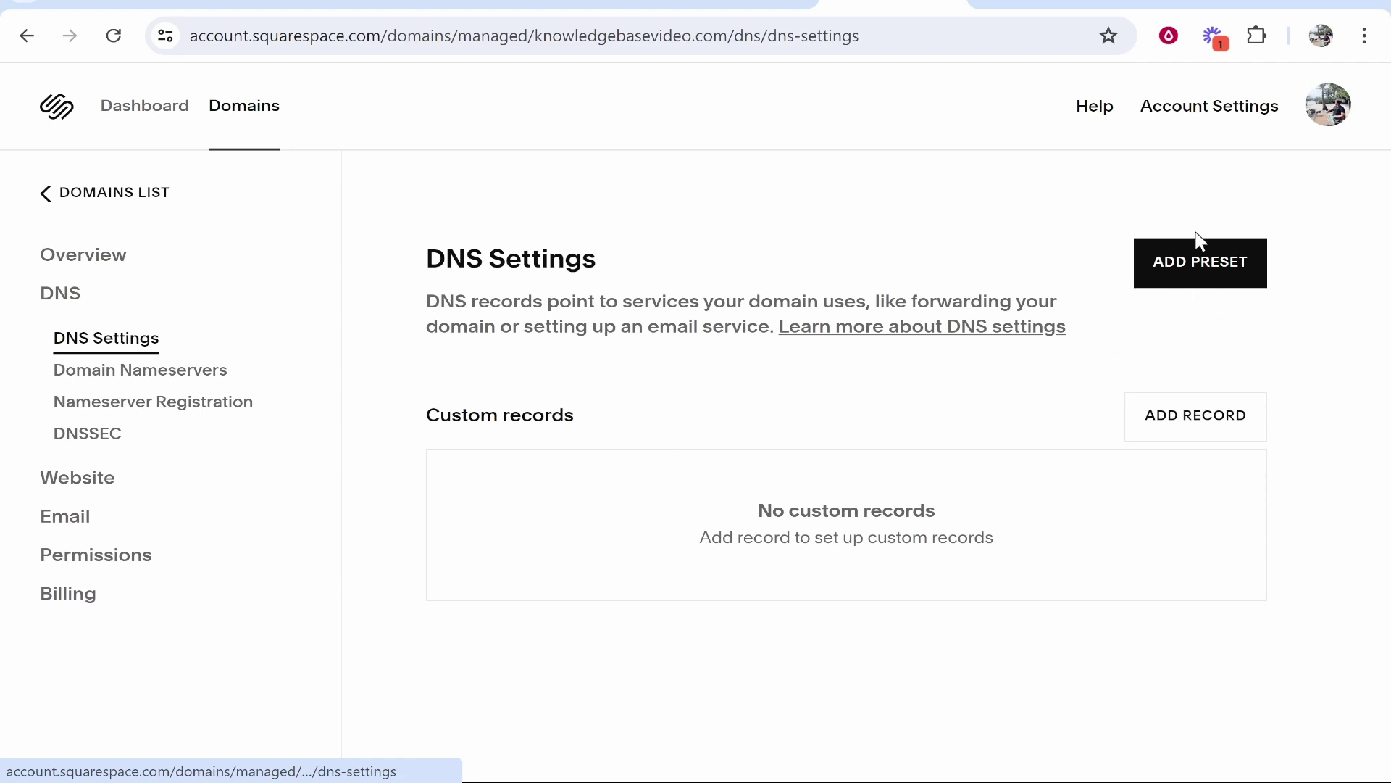
Copy the domain name knowledgebasevideo.com from its Squarespace overview and submit it as the custom domain in Beacons
{"action": "left_click", "coordinate": [45, 192]}
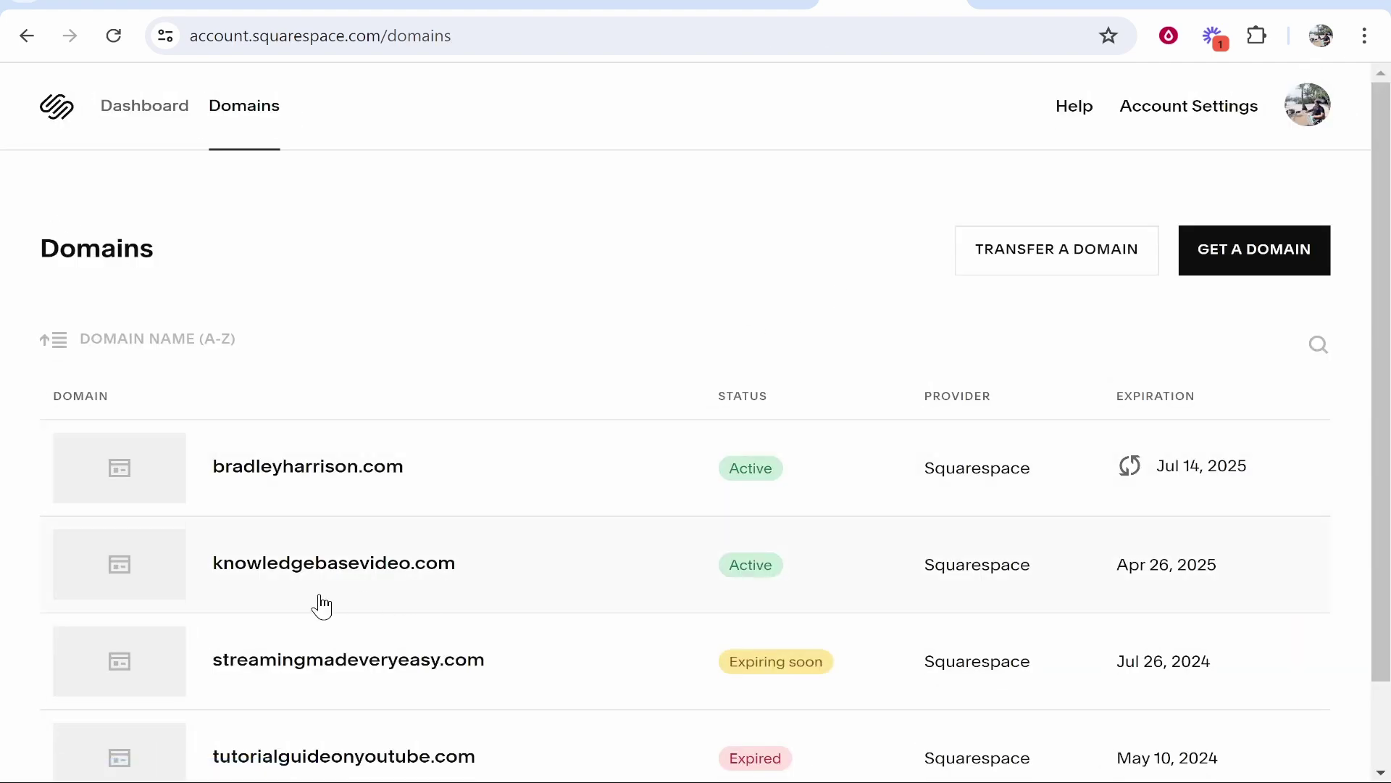
{"action": "left_click", "coordinate": [213, 573]}
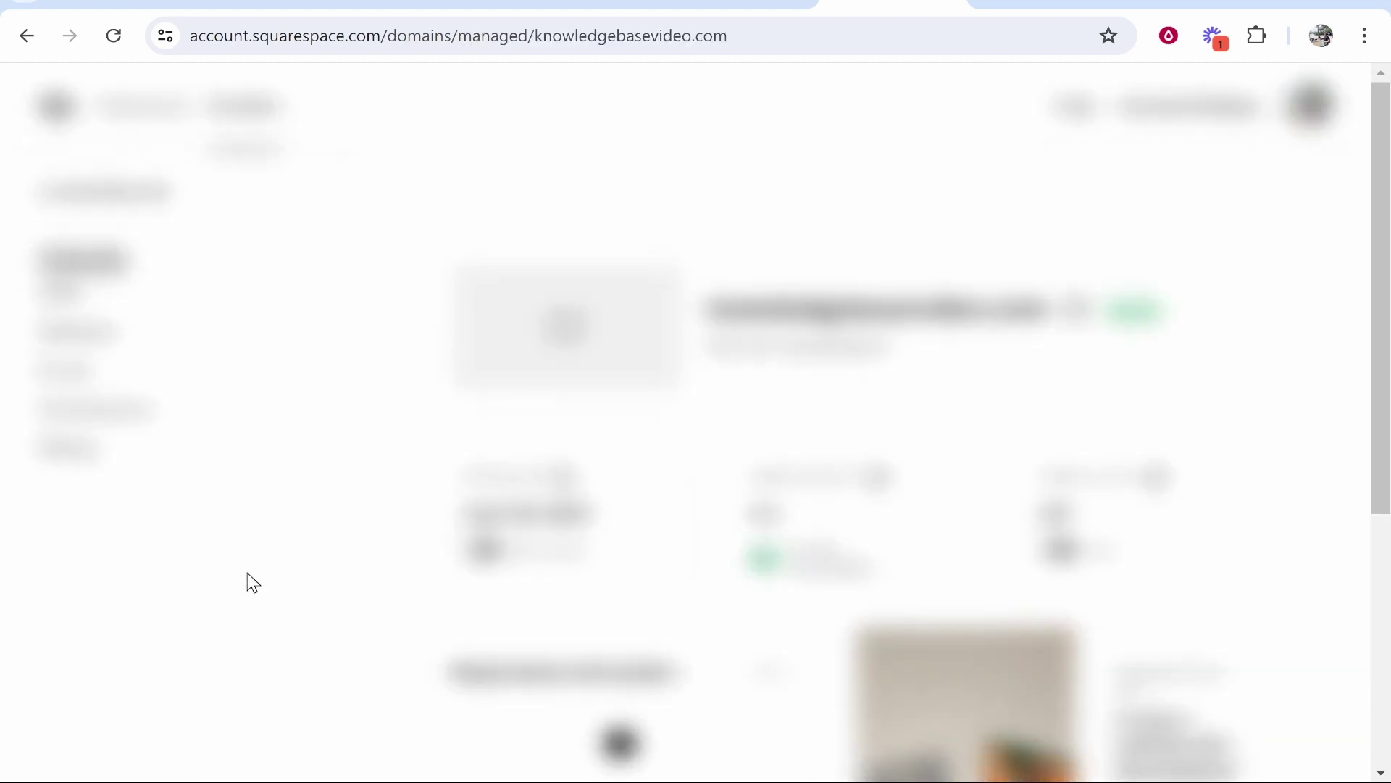
{"action": "left_click_drag", "start_coordinate": [711, 310], "coordinate": [1056, 326]}
{"action": "right_click", "coordinate": [995, 319]}
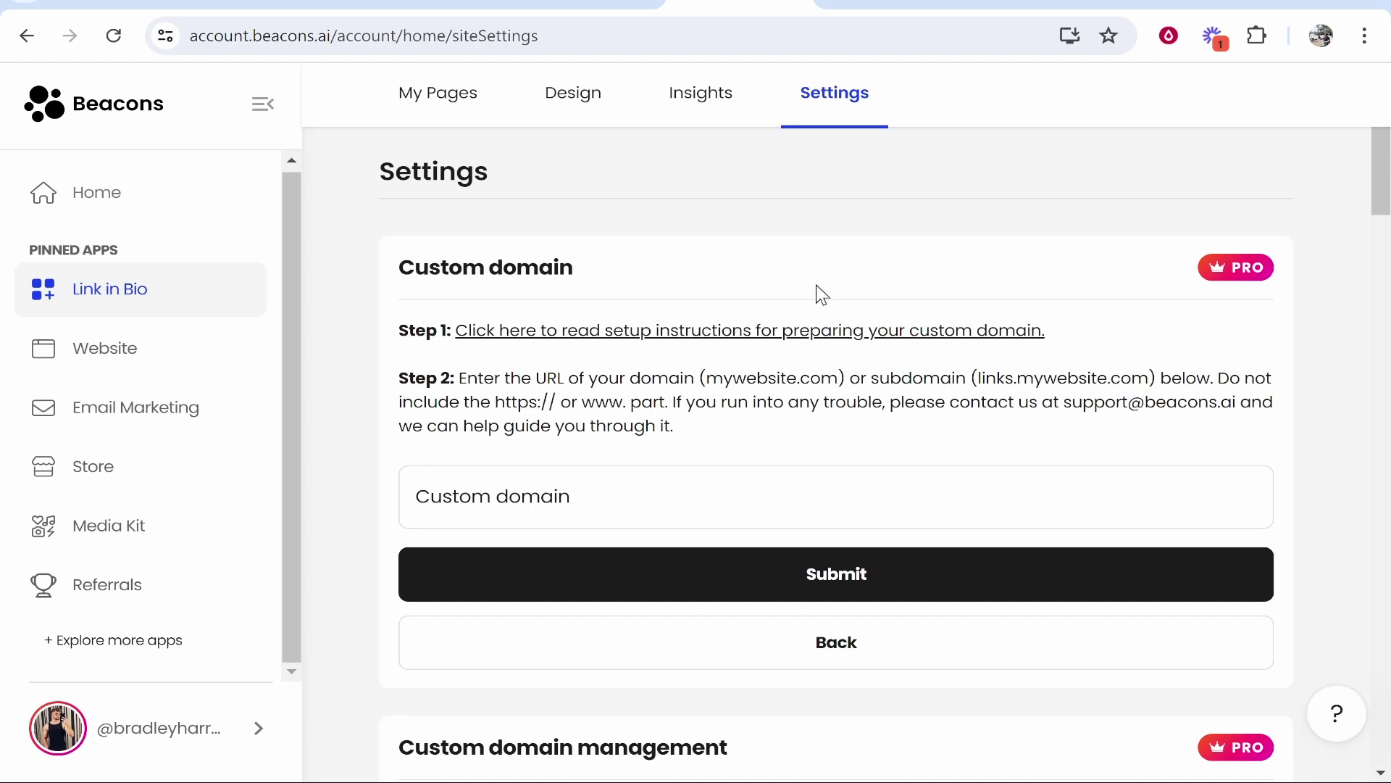
{"action": "right_click", "coordinate": [619, 497]}
{"action": "left_click", "coordinate": [684, 248]}
{"action": "left_click", "coordinate": [774, 574]}
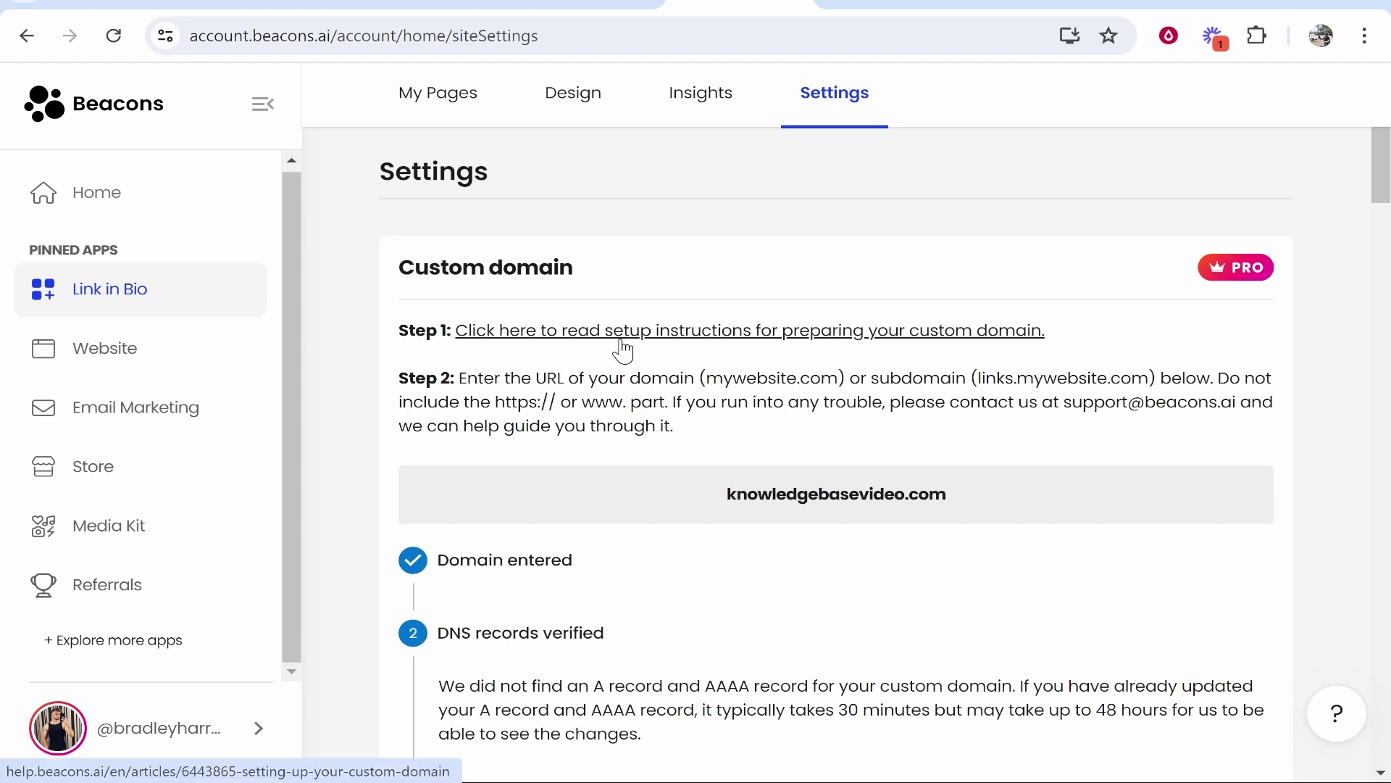
Open the Beacons setup instructions for custom domains and find the section on the A and AAAA records
{"action": "left_click", "coordinate": [593, 333]}
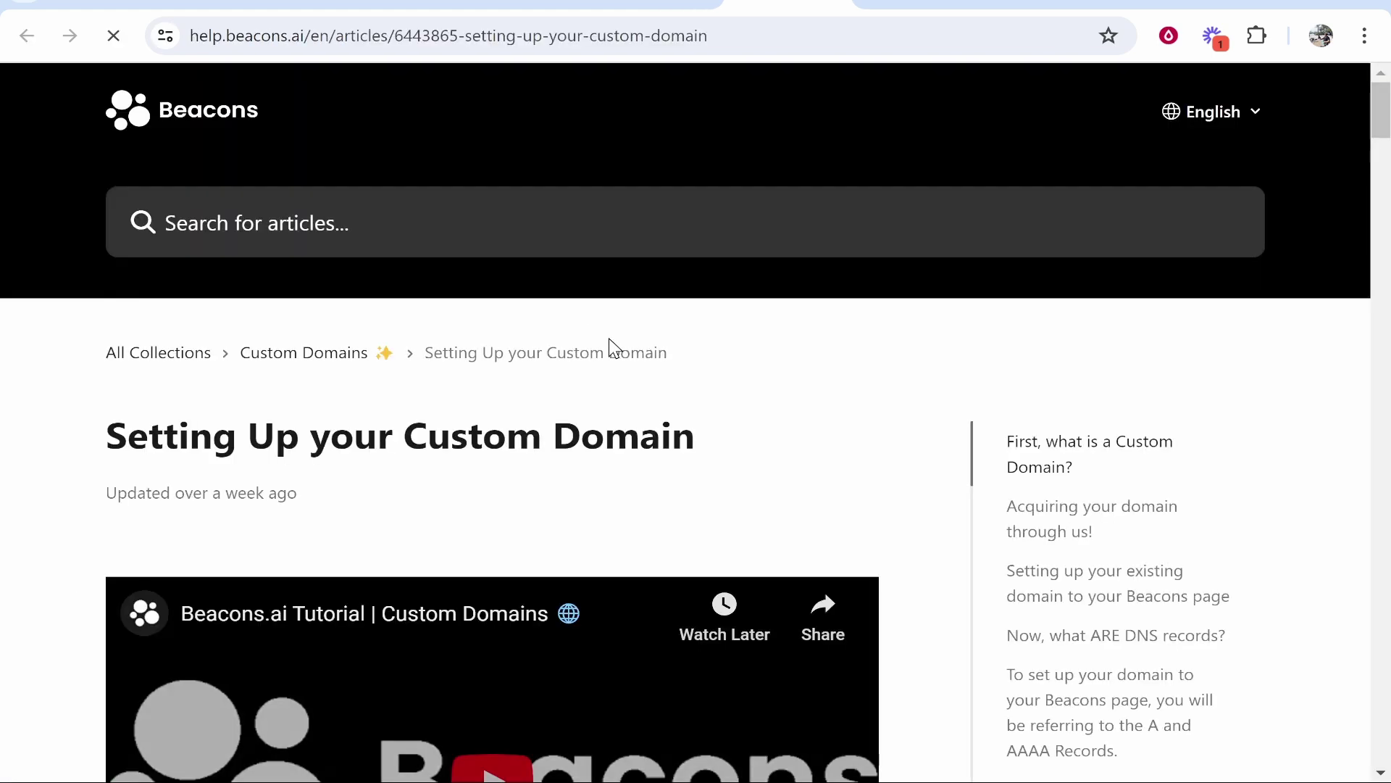
{"action": "scroll", "coordinate": [793, 362], "scroll_direction": "down", "scroll_amount": 20}
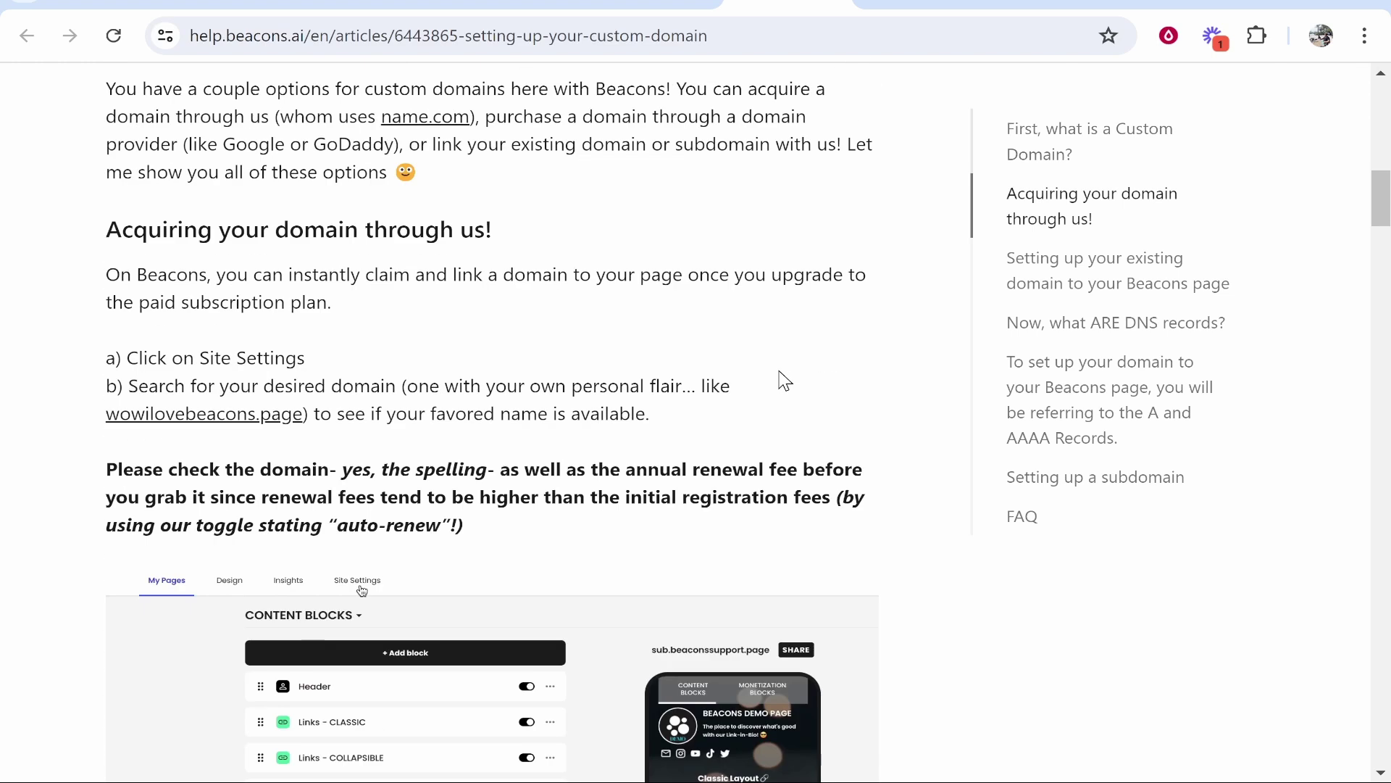
{"action": "scroll", "coordinate": [506, 348], "scroll_direction": "down", "scroll_amount": 5}
{"action": "left_click_drag", "start_coordinate": [106, 416], "coordinate": [722, 381]}
{"action": "left_click", "coordinate": [730, 372]}
{"action": "scroll", "coordinate": [686, 349], "scroll_direction": "down", "scroll_amount": 3}
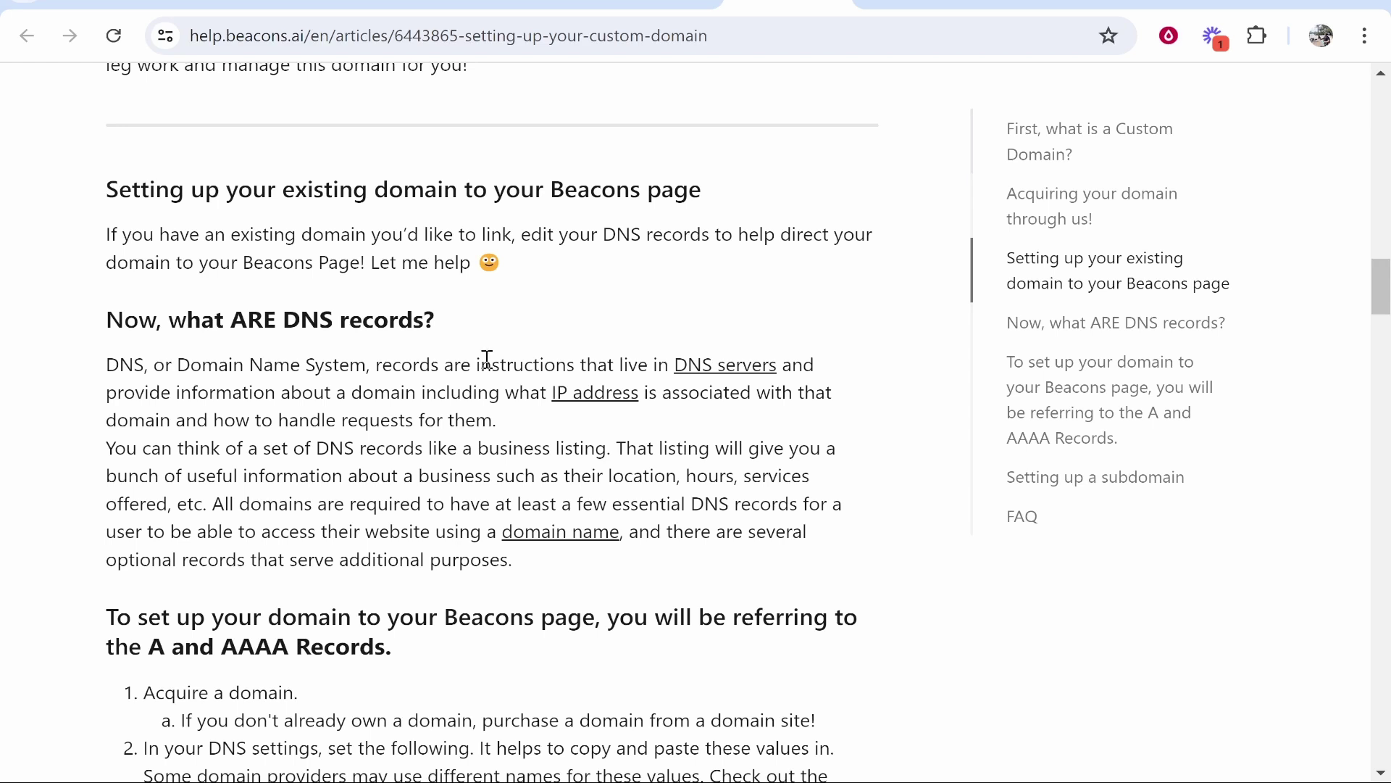
{"action": "scroll", "coordinate": [486, 359], "scroll_direction": "down", "scroll_amount": 2}
{"action": "scroll", "coordinate": [487, 360], "scroll_direction": "down", "scroll_amount": 3}
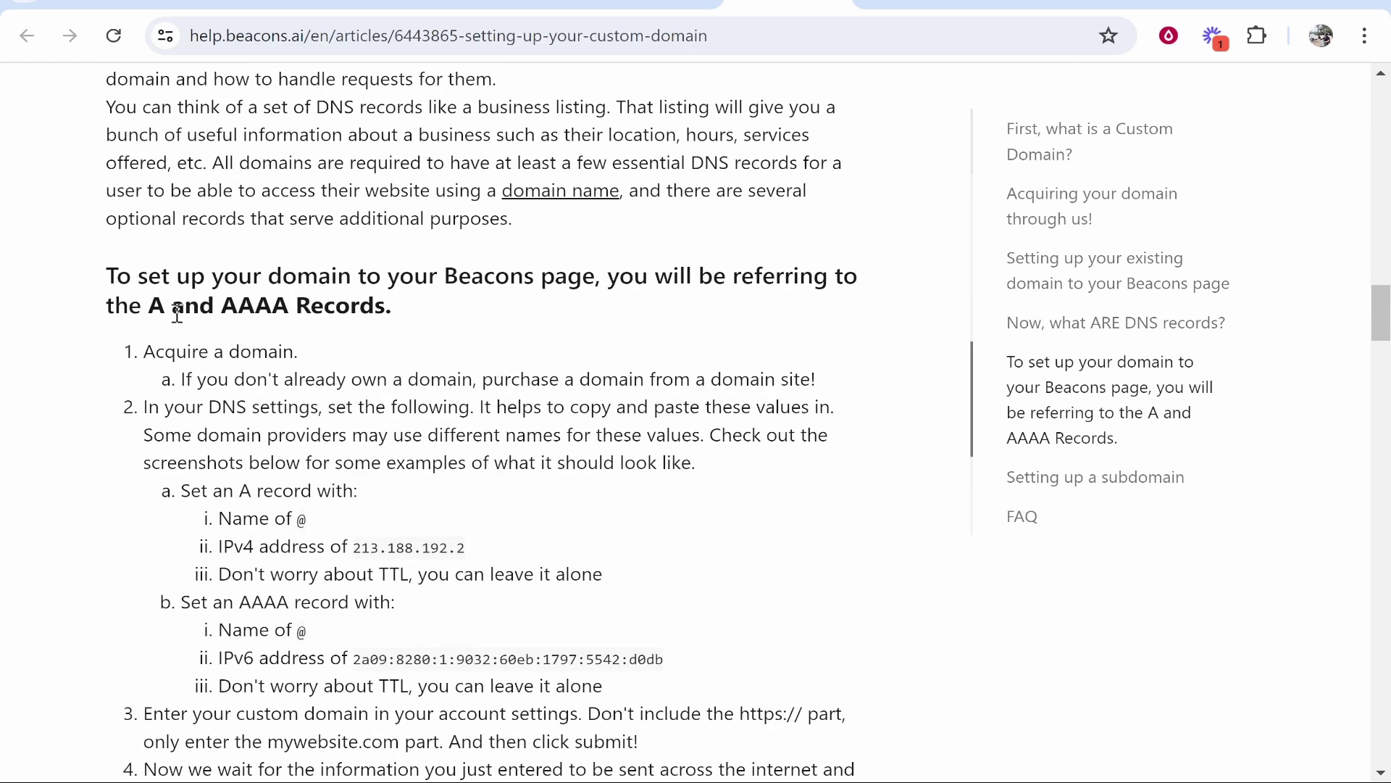
{"action": "left_click_drag", "start_coordinate": [163, 307], "coordinate": [305, 303]}
{"action": "left_click", "coordinate": [329, 324]}
Check the host name @ required for the A record and copy its IPv4 address 213.188.192.2 from the instructions
{"action": "scroll", "coordinate": [217, 366], "scroll_direction": "down", "scroll_amount": 2}
{"action": "left_click_drag", "start_coordinate": [272, 374], "coordinate": [222, 375]}
{"action": "left_click", "coordinate": [297, 381]}
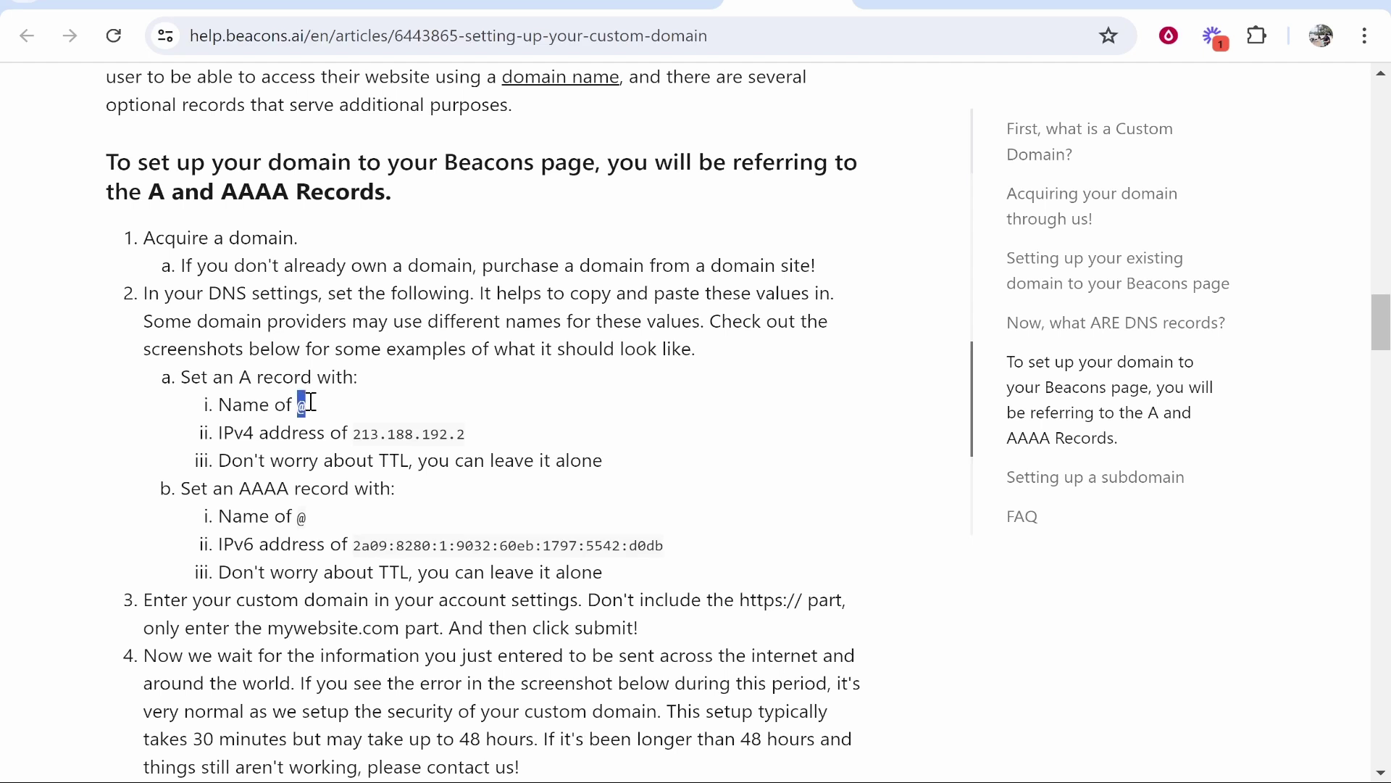
{"action": "left_click_drag", "start_coordinate": [352, 432], "coordinate": [482, 444]}
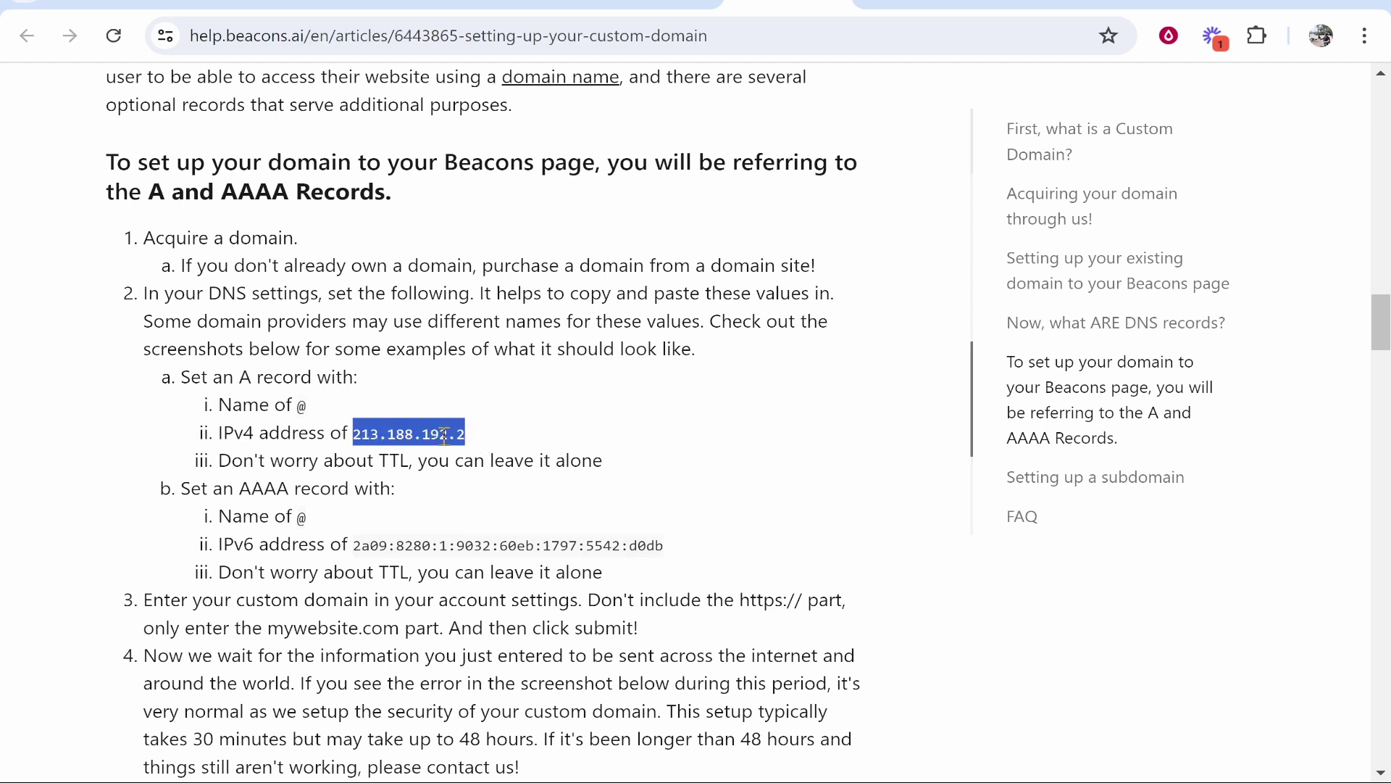
{"action": "right_click", "coordinate": [453, 436]}
{"action": "left_click", "coordinate": [413, 122]}
{"action": "double_click", "coordinate": [247, 377]}
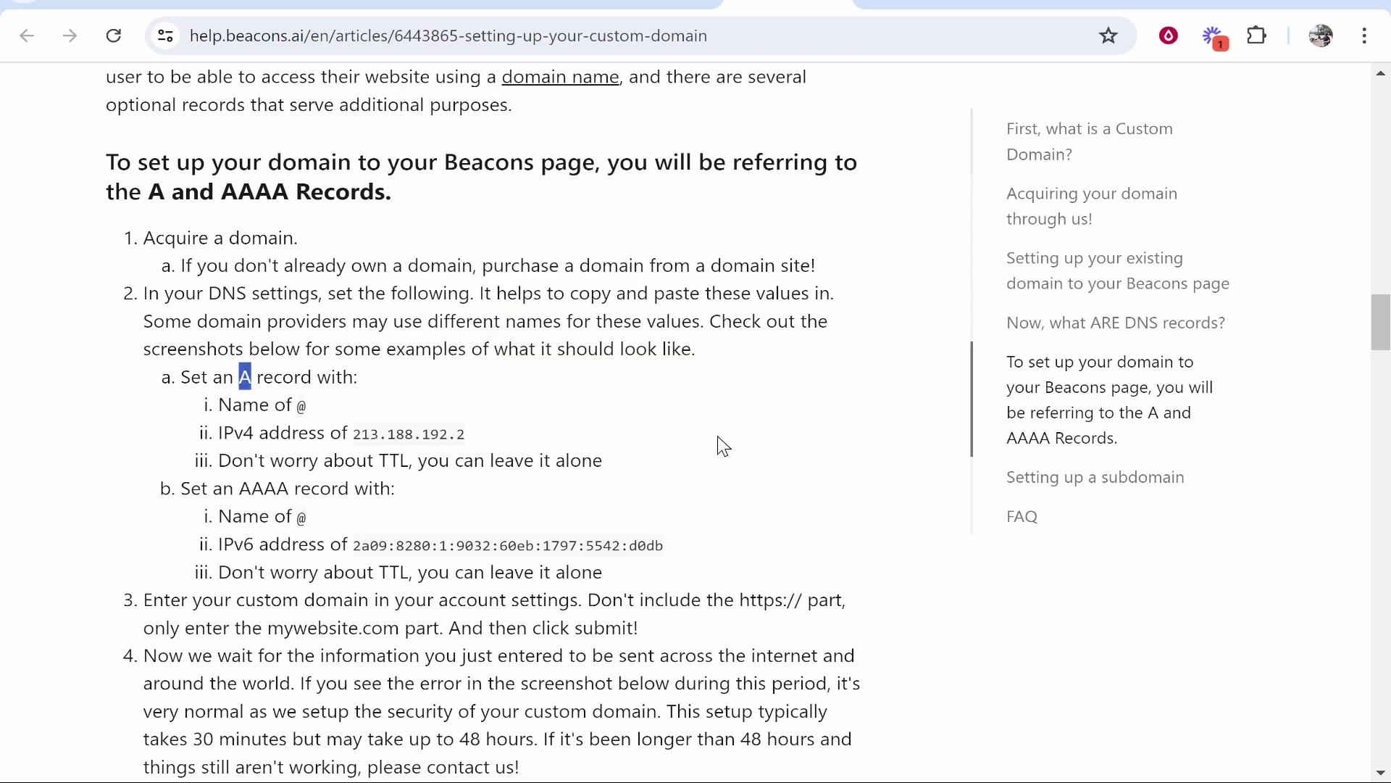
In the Squarespace DNS settings, fill in a new custom record with host @, type A and data 213.188.192.2
{"action": "key", "text": "ctrl+Tab"}
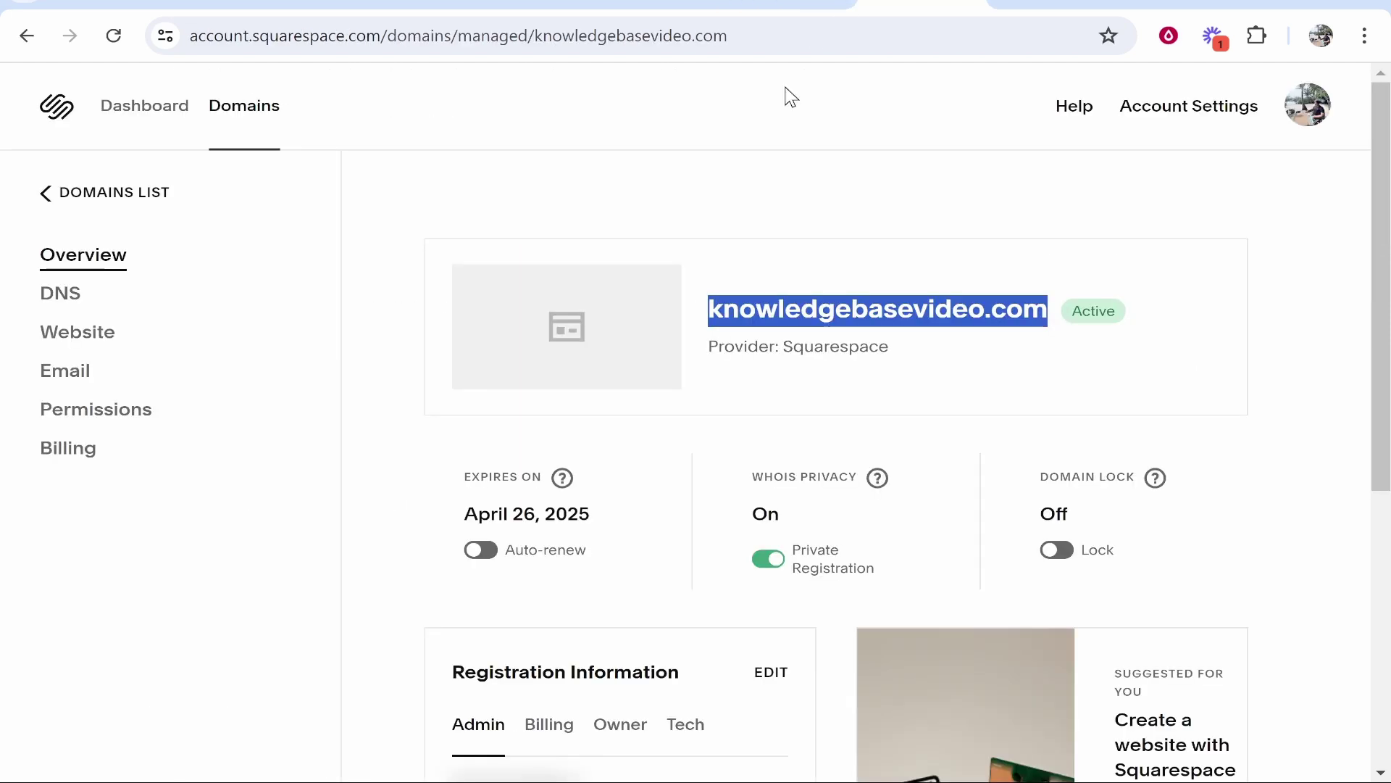
{"action": "left_click", "coordinate": [55, 301]}
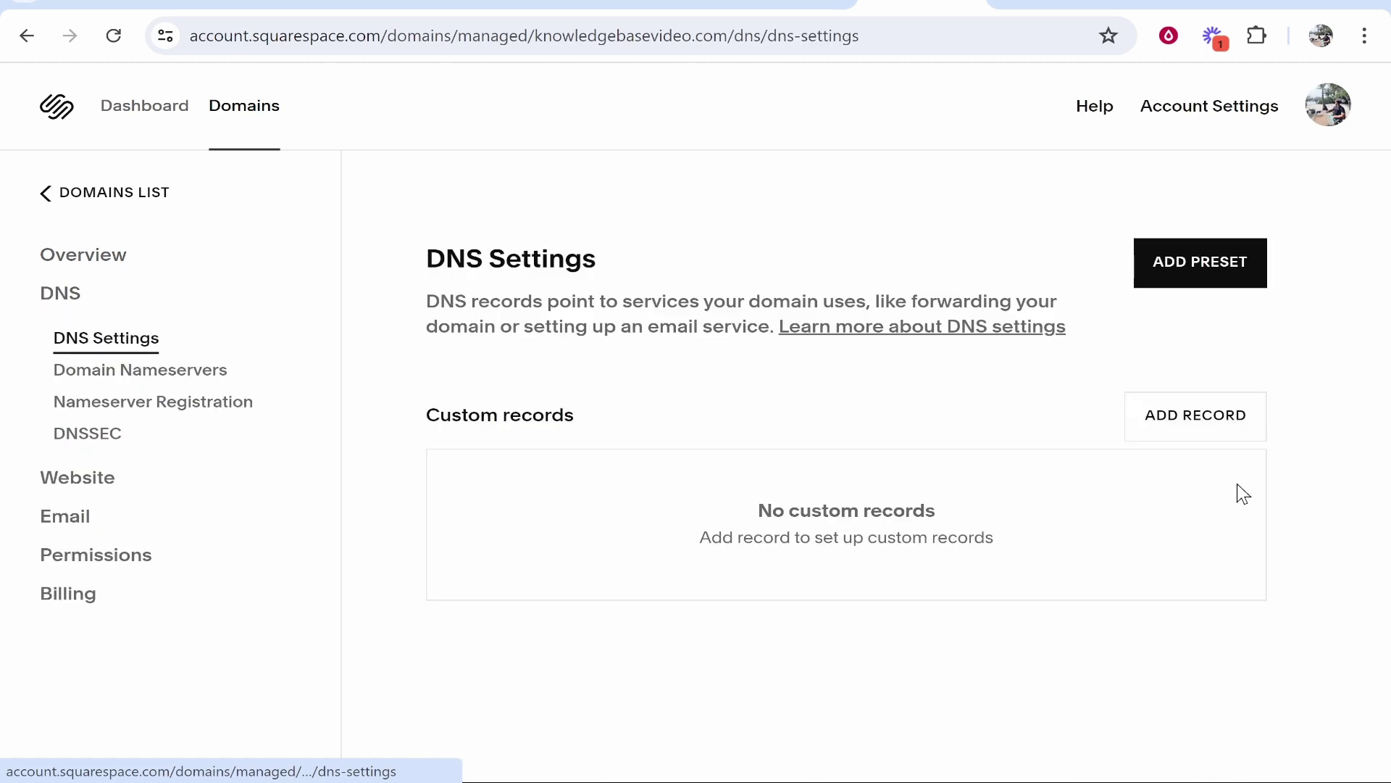
{"action": "left_click", "coordinate": [1174, 416]}
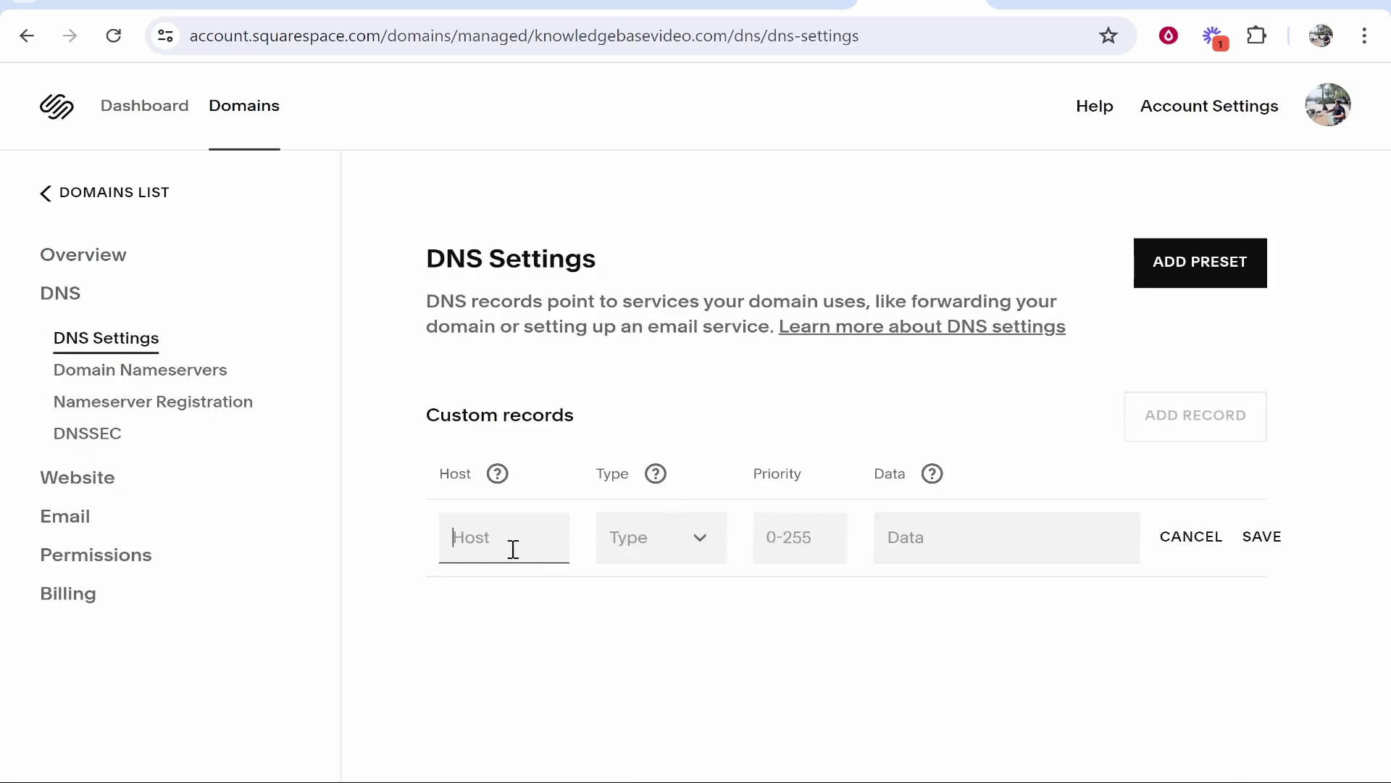
{"action": "type", "text": "@"}
{"action": "left_click", "coordinate": [652, 543]}
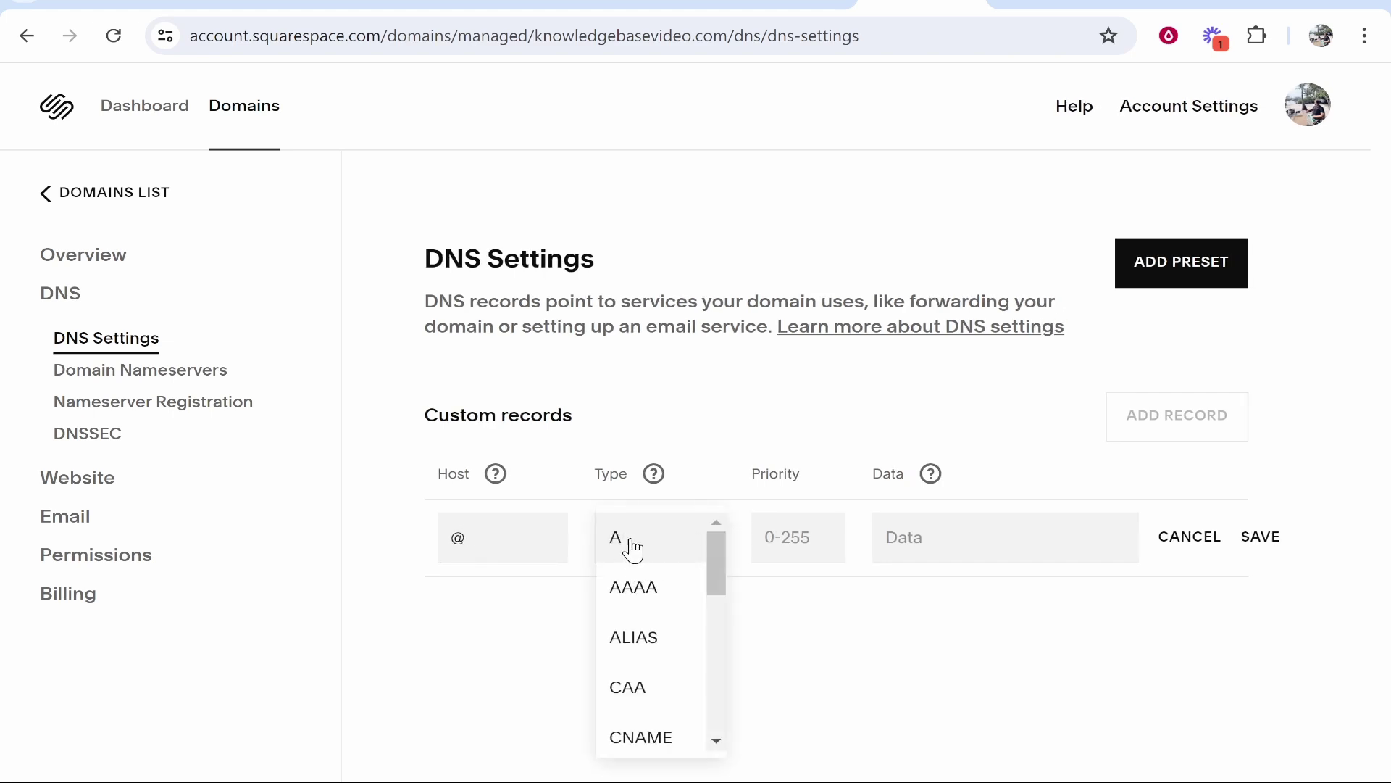
{"action": "left_click", "coordinate": [632, 548]}
{"action": "right_click", "coordinate": [1031, 529]}
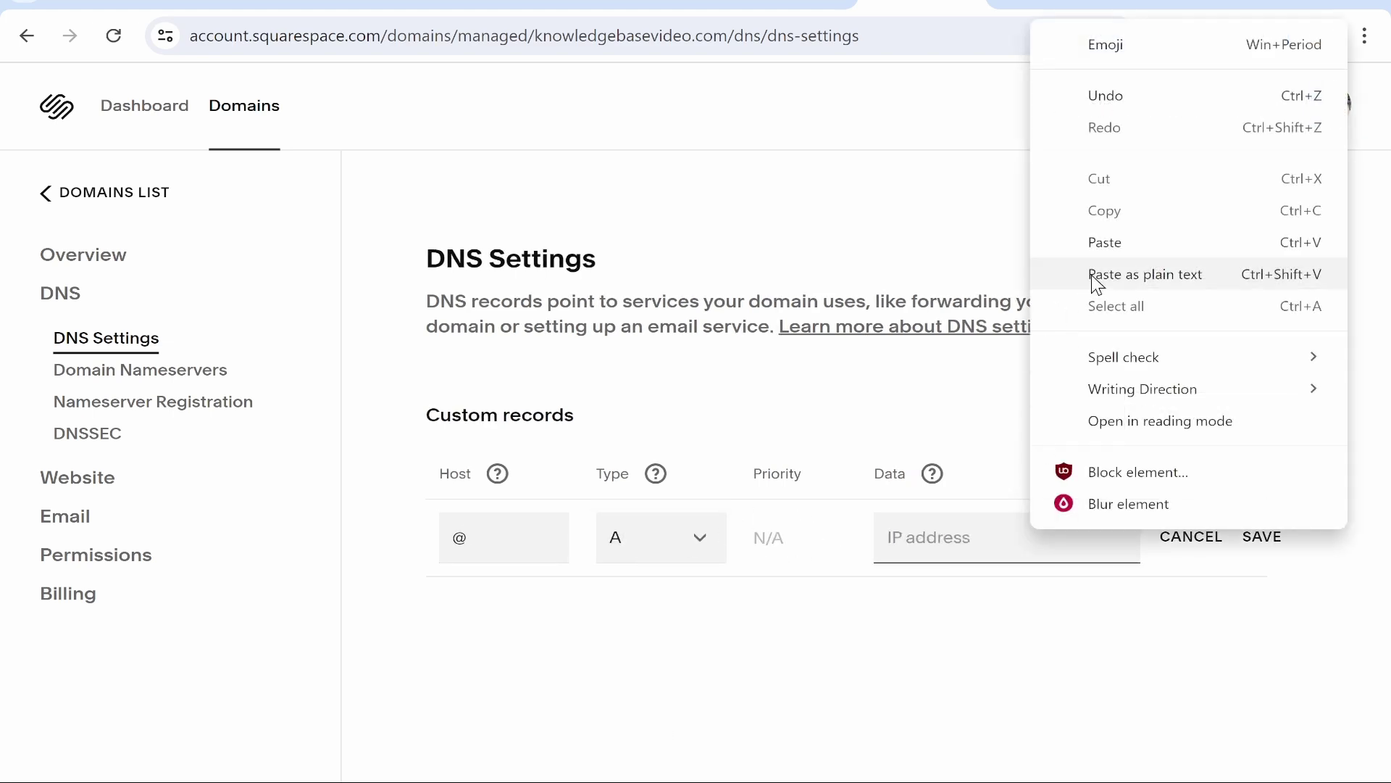
{"action": "left_click", "coordinate": [1101, 242]}
Compare the A record's host and IPv4 address with the Beacons instructions and save the record in Squarespace
{"action": "key", "text": "ctrl+shift+Tab"}
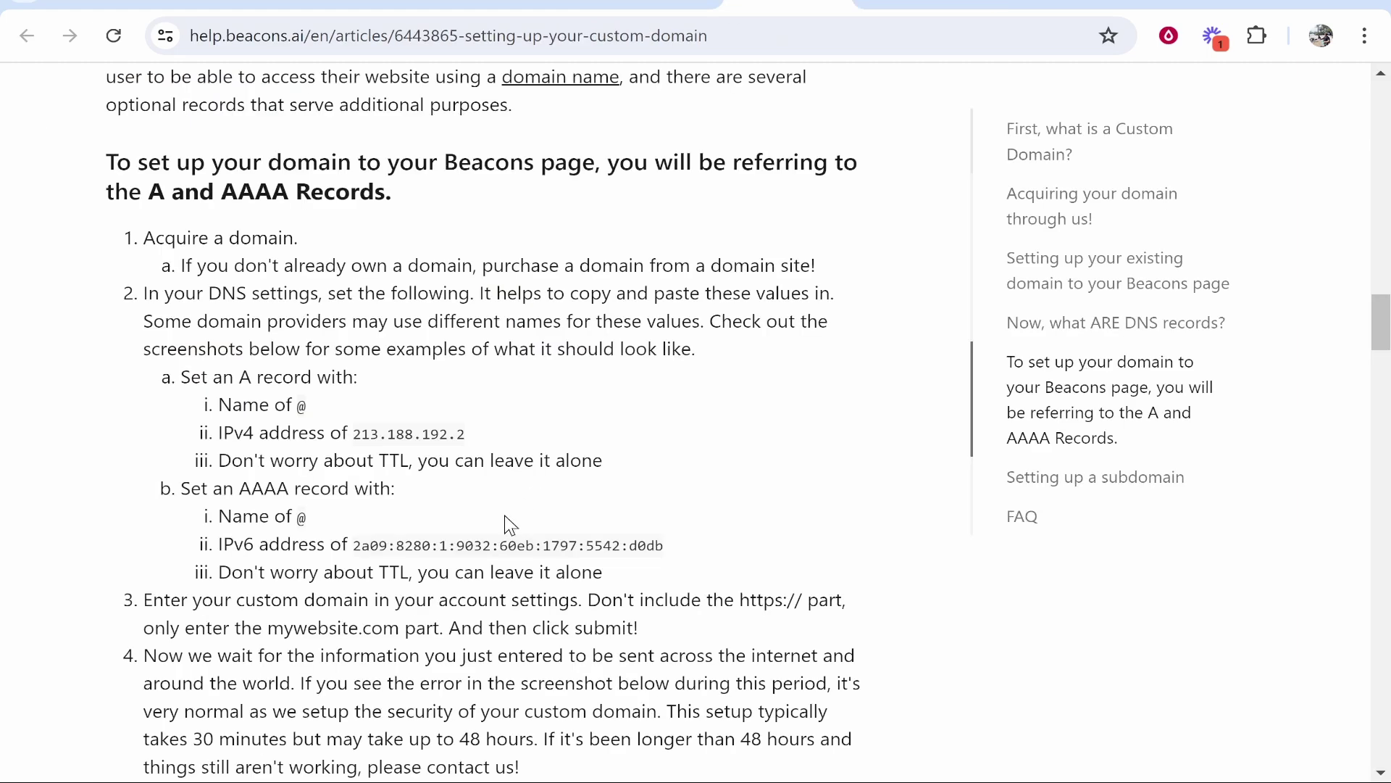
{"action": "left_click_drag", "start_coordinate": [351, 435], "coordinate": [488, 435]}
{"action": "left_click", "coordinate": [366, 435]}
{"action": "left_click_drag", "start_coordinate": [355, 434], "coordinate": [559, 444]}
{"action": "left_click", "coordinate": [298, 403]}
{"action": "left_click", "coordinate": [893, 10]}
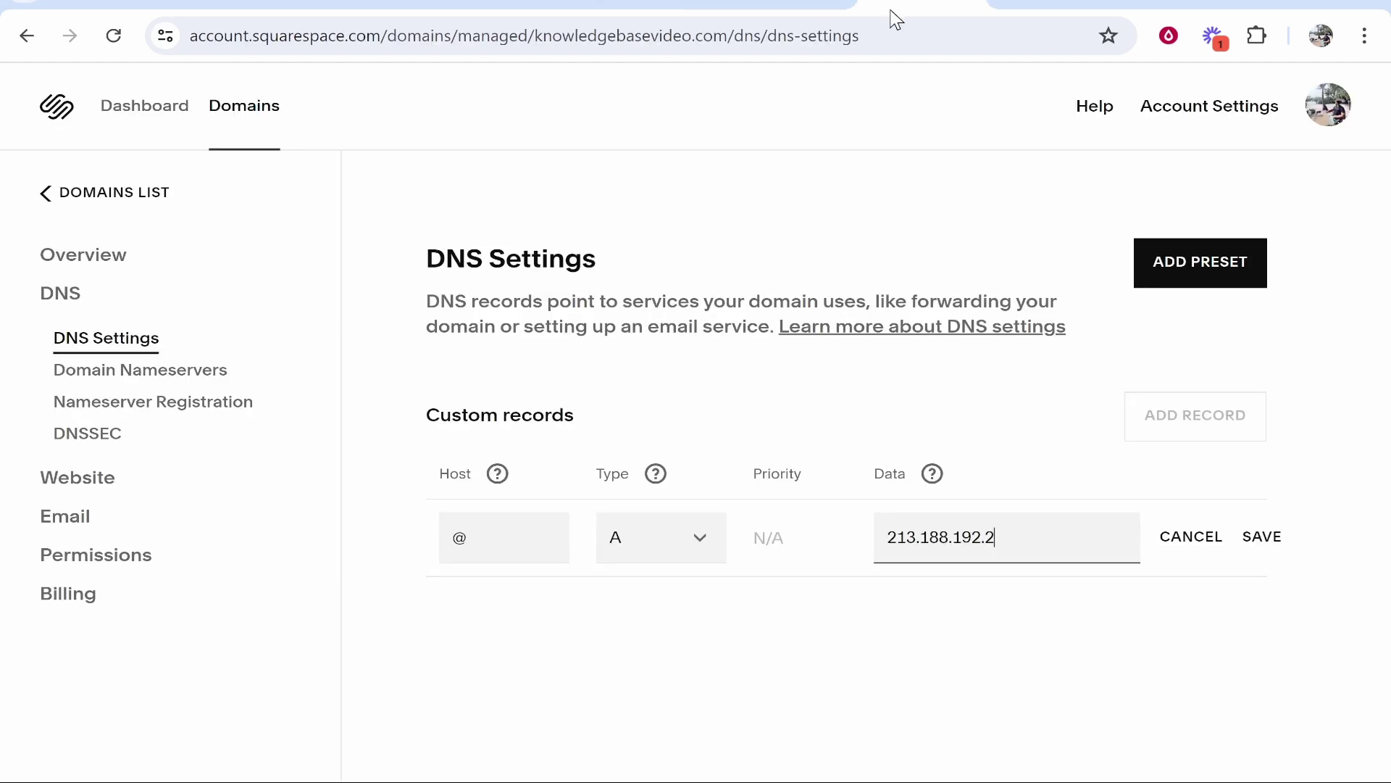
{"action": "left_click", "coordinate": [1253, 549]}
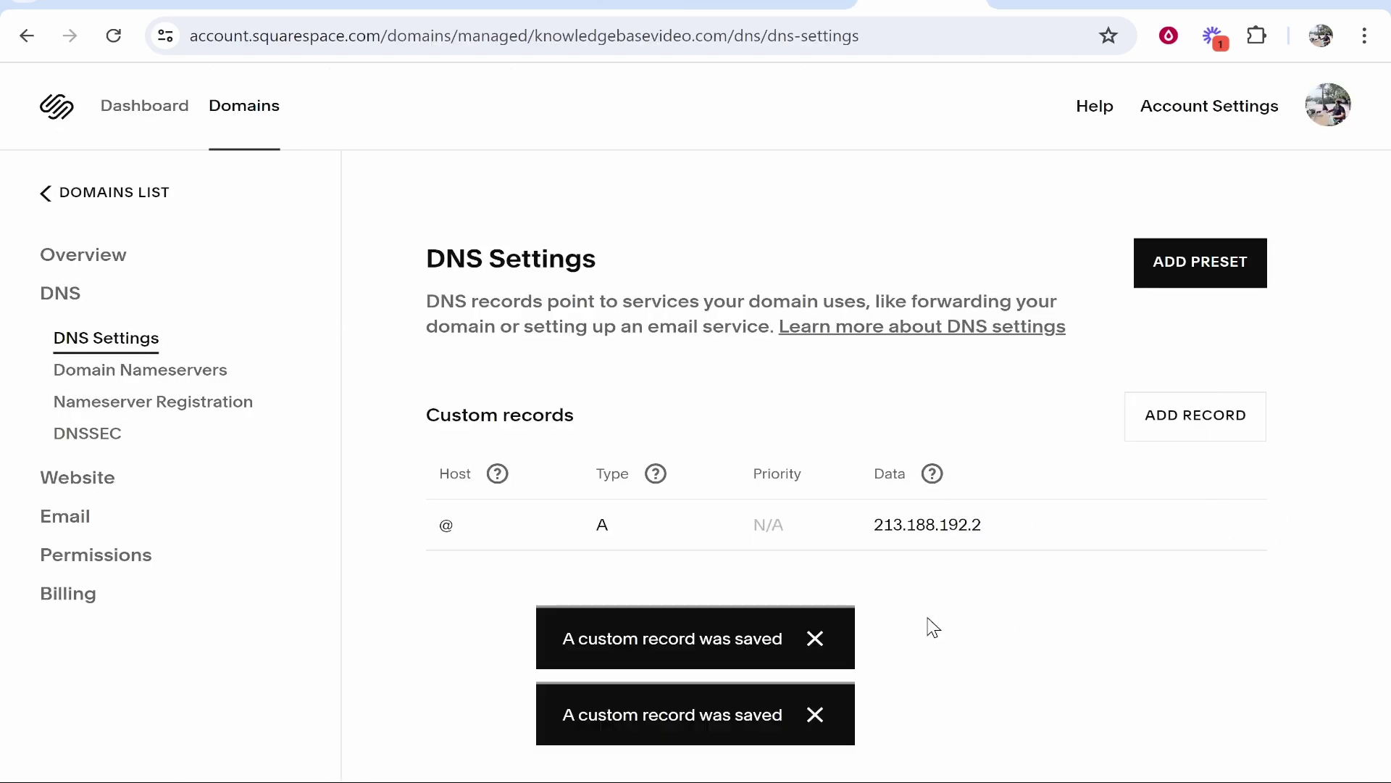
Start another custom record and copy the AAAA record's IPv6 address 2a09:8280:1:9032:60eb:1797:5542:d0db from the Beacons instructions
{"action": "left_click", "coordinate": [1211, 429]}
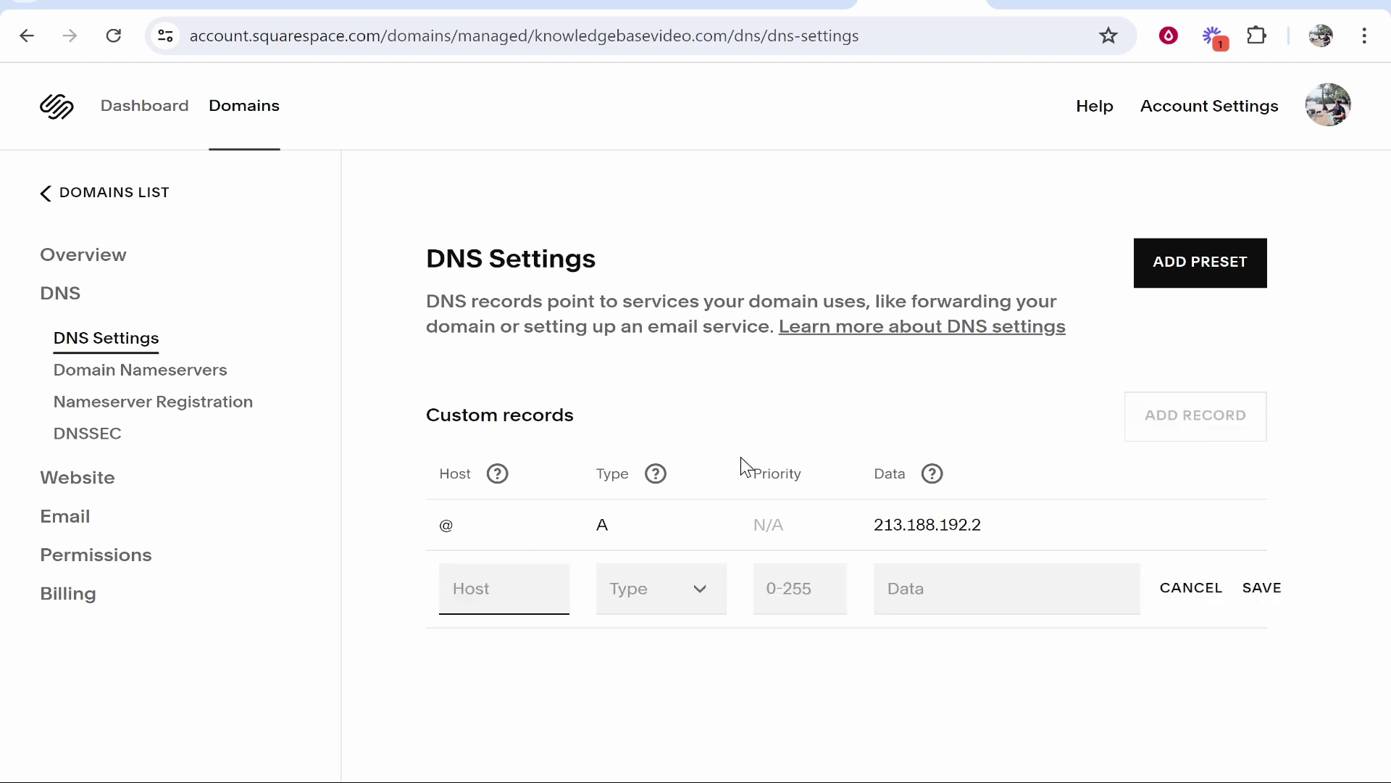
{"action": "key", "text": "ctrl+shift+Tab"}
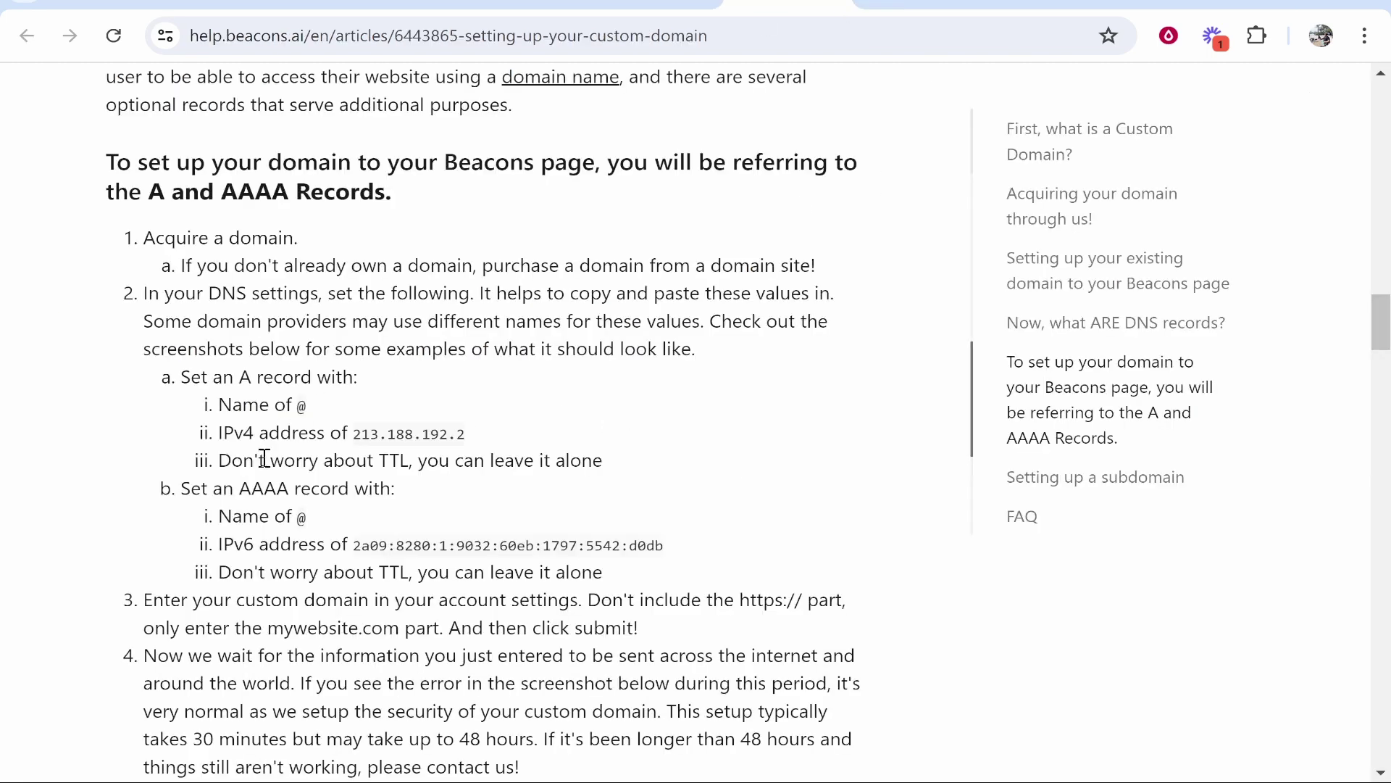
{"action": "double_click", "coordinate": [241, 484]}
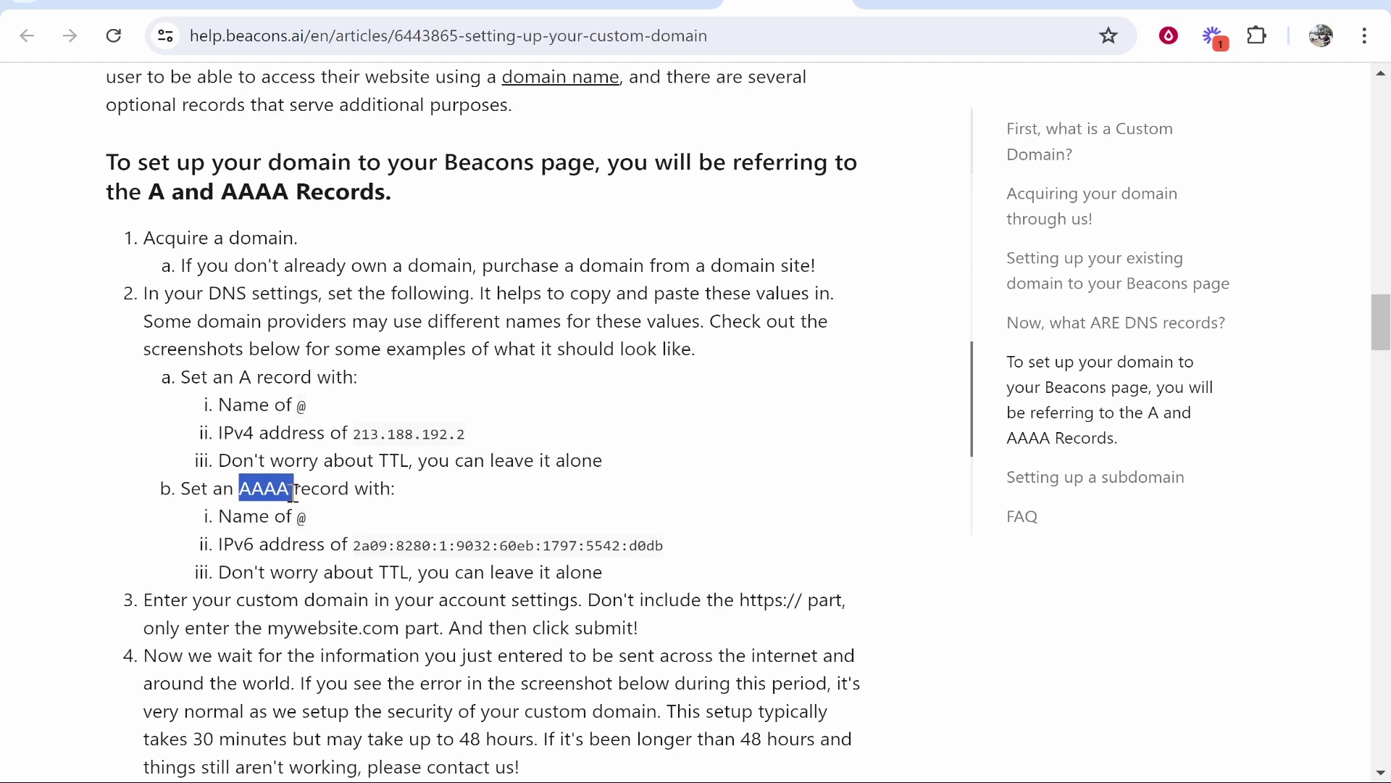
{"action": "left_click", "coordinate": [298, 493]}
{"action": "double_click", "coordinate": [302, 515]}
{"action": "left_click", "coordinate": [301, 545]}
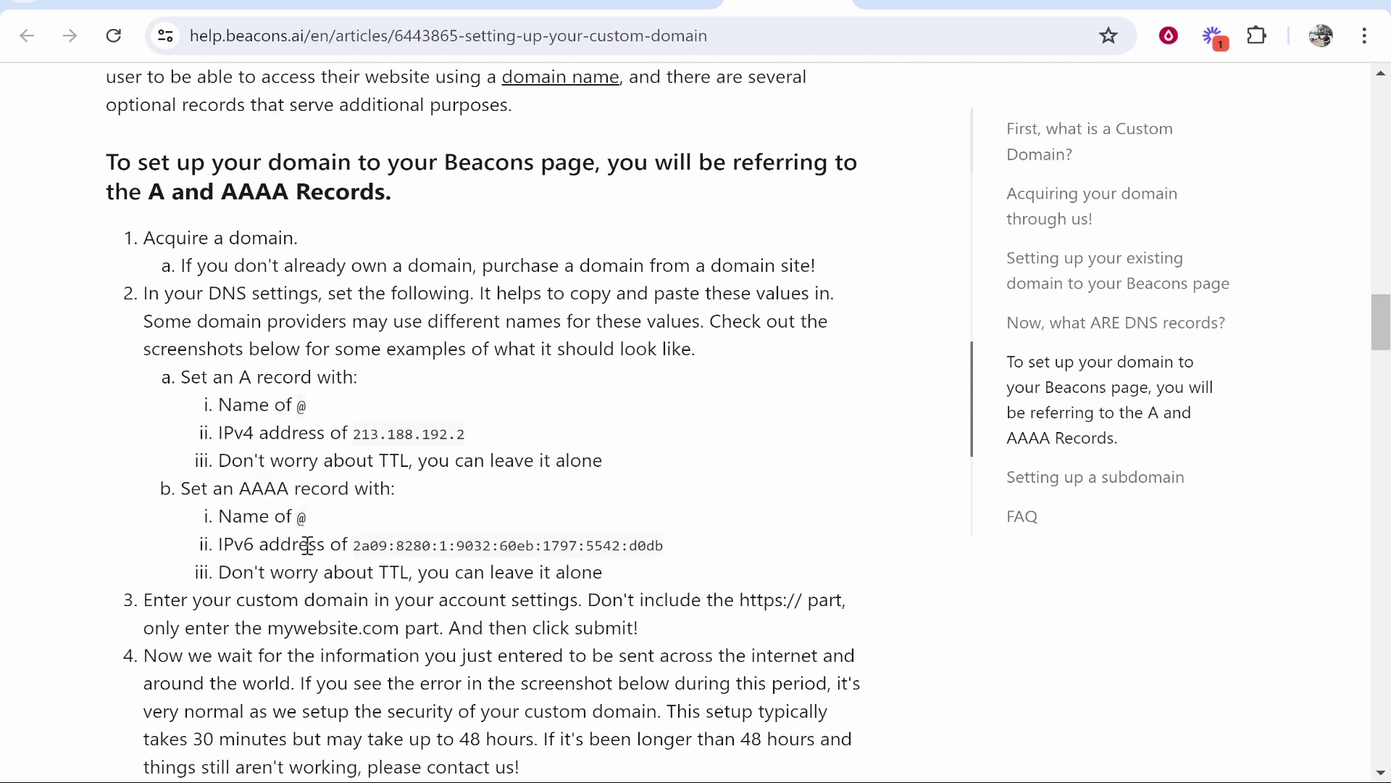
{"action": "left_click_drag", "start_coordinate": [357, 546], "coordinate": [687, 555]}
{"action": "right_click", "coordinate": [602, 542]}
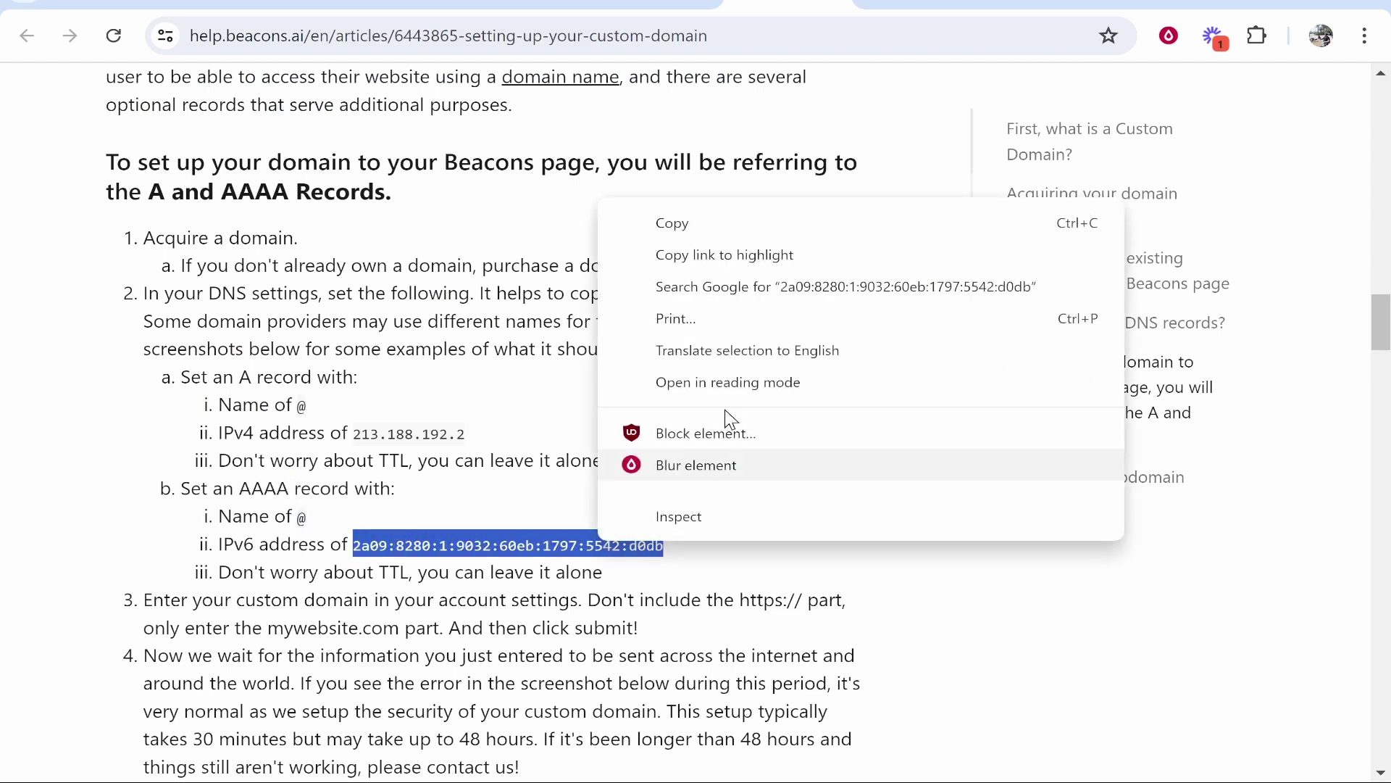
{"action": "left_click", "coordinate": [742, 224]}
Fill in the new Squarespace record with host @, type AAAA and the copied IPv6 address, and save it
{"action": "left_click", "coordinate": [1007, 5]}
{"action": "left_click", "coordinate": [891, 6]}
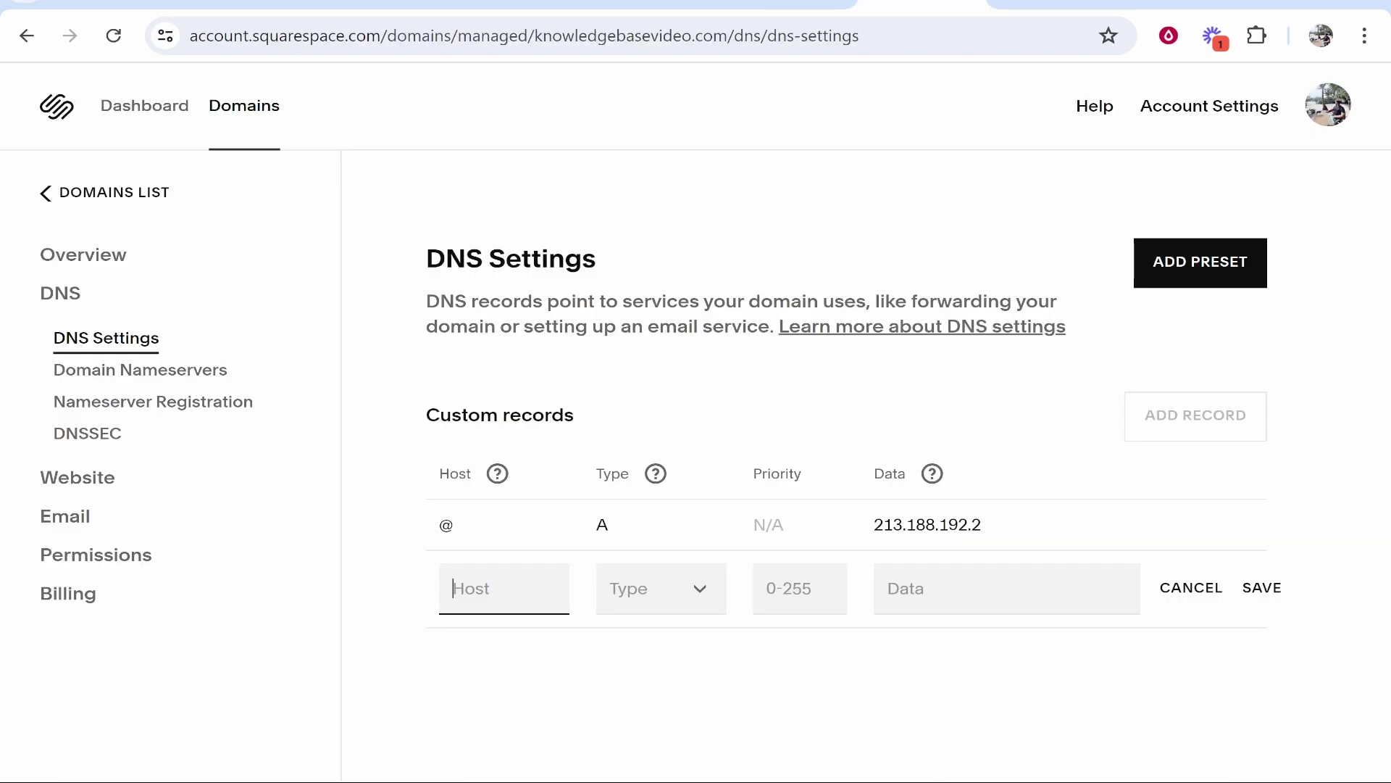
{"action": "type", "text": "@"}
{"action": "left_click", "coordinate": [601, 601]}
{"action": "left_click", "coordinate": [633, 637]}
{"action": "right_click", "coordinate": [946, 584]}
{"action": "left_click", "coordinate": [1053, 271]}
{"action": "left_click", "coordinate": [1262, 588]}
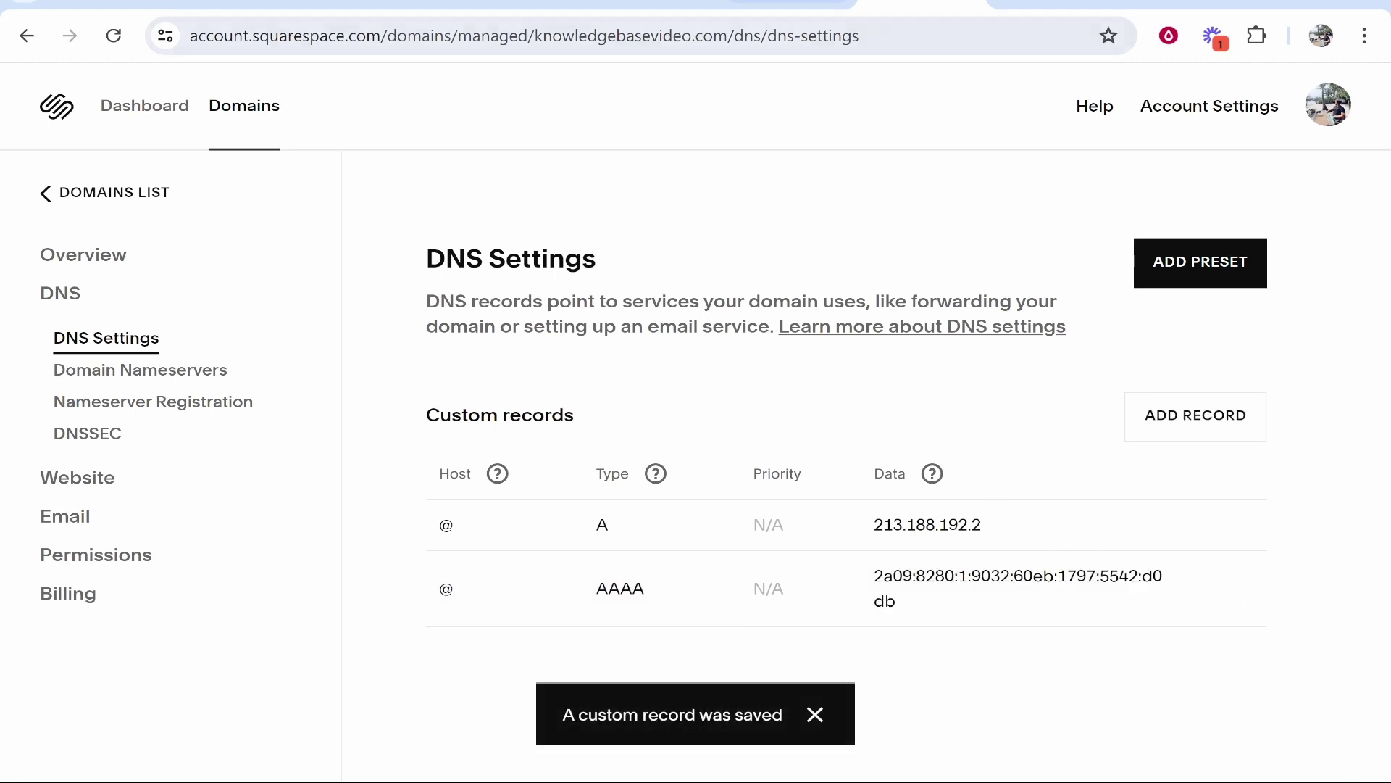
Check the custom domain's status in the Beacons settings and read in the instructions how long the domain setup takes
{"action": "mouse_move", "coordinate": [782, 4]}
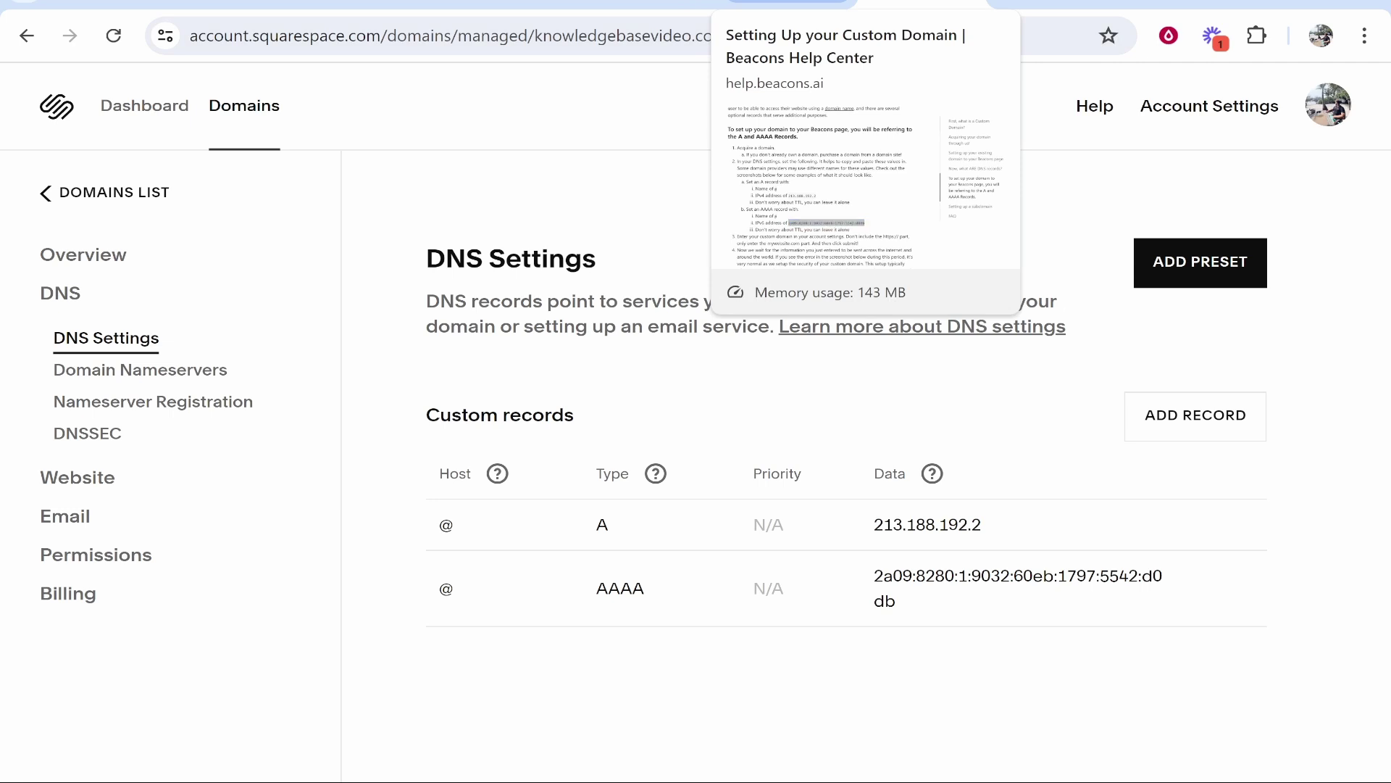
{"action": "left_click", "coordinate": [652, 9]}
{"action": "scroll", "coordinate": [783, 251], "scroll_direction": "down", "scroll_amount": 2}
{"action": "left_click", "coordinate": [832, 407]}
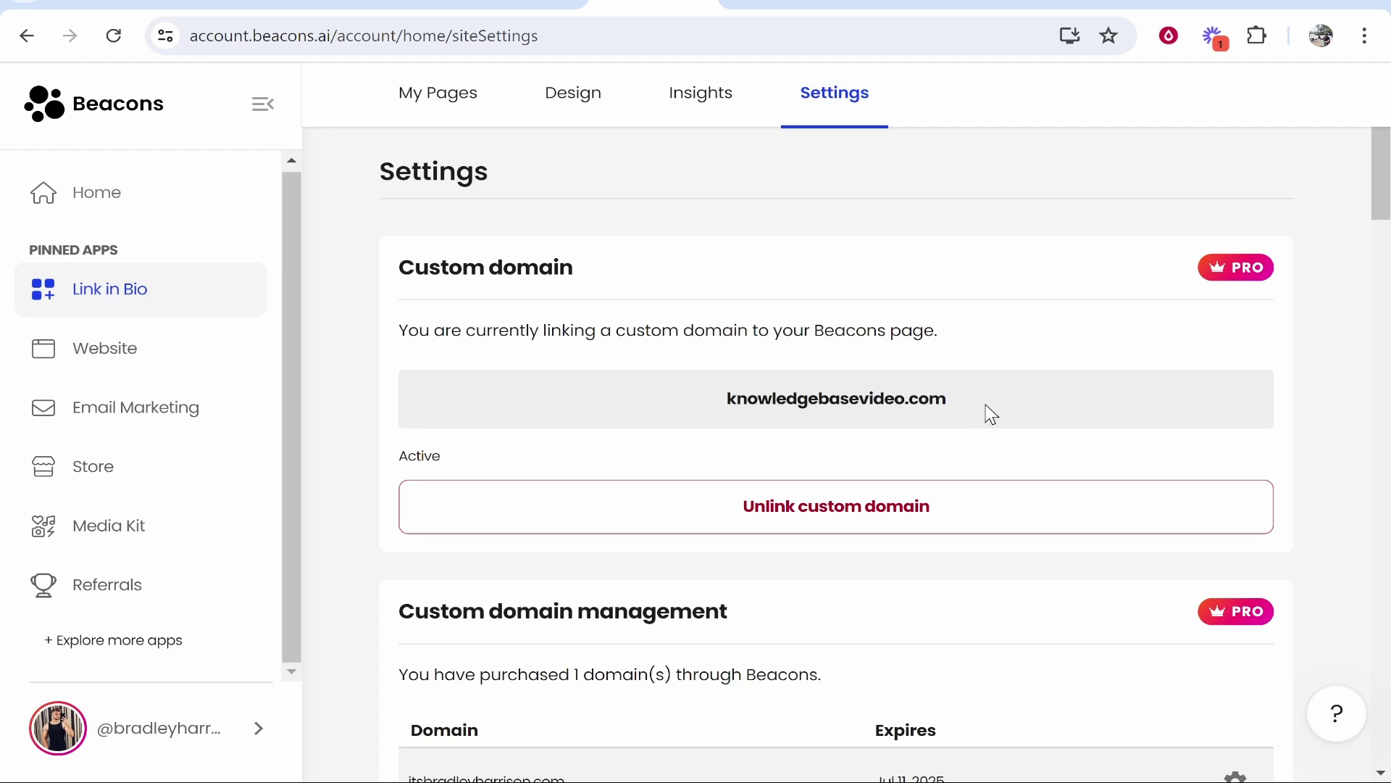
{"action": "key", "text": "ctrl+Tab"}
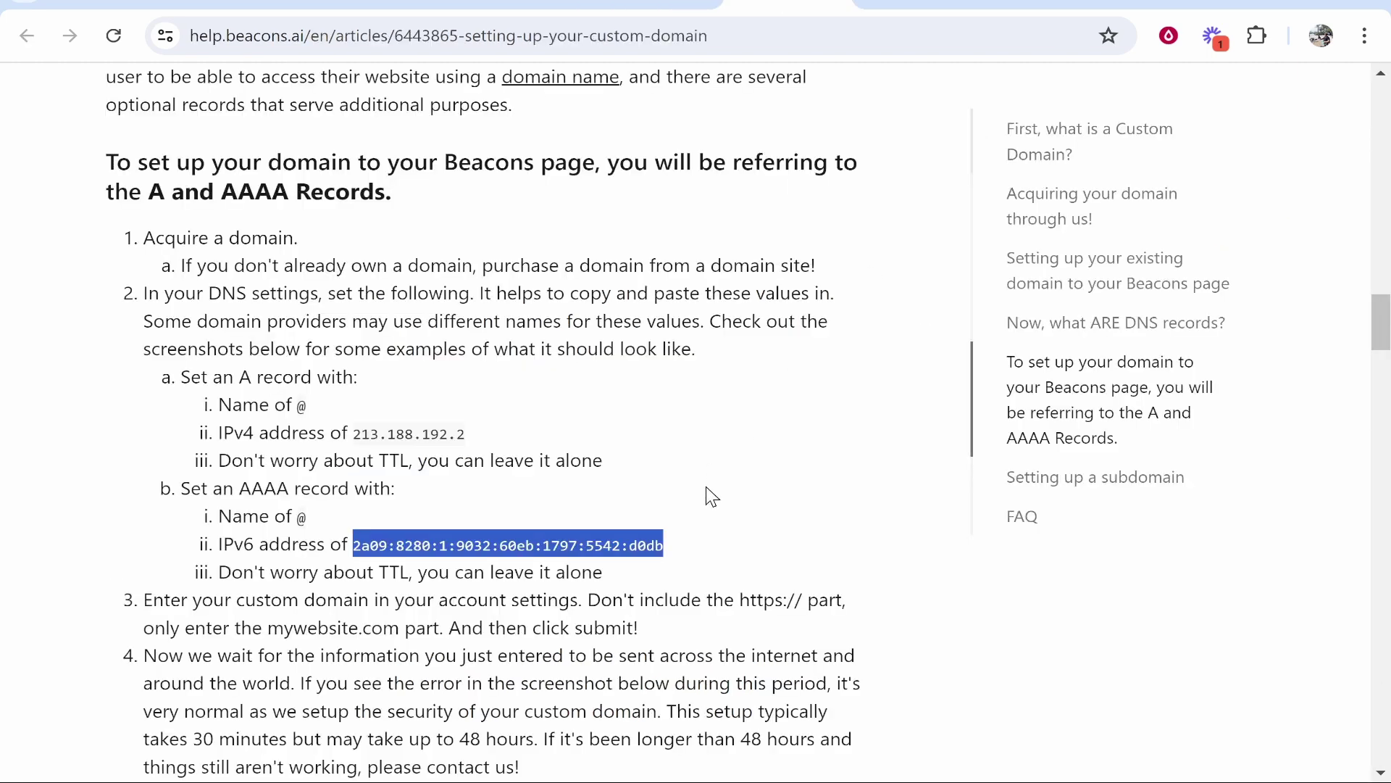
{"action": "scroll", "coordinate": [713, 498], "scroll_direction": "down", "scroll_amount": 2}
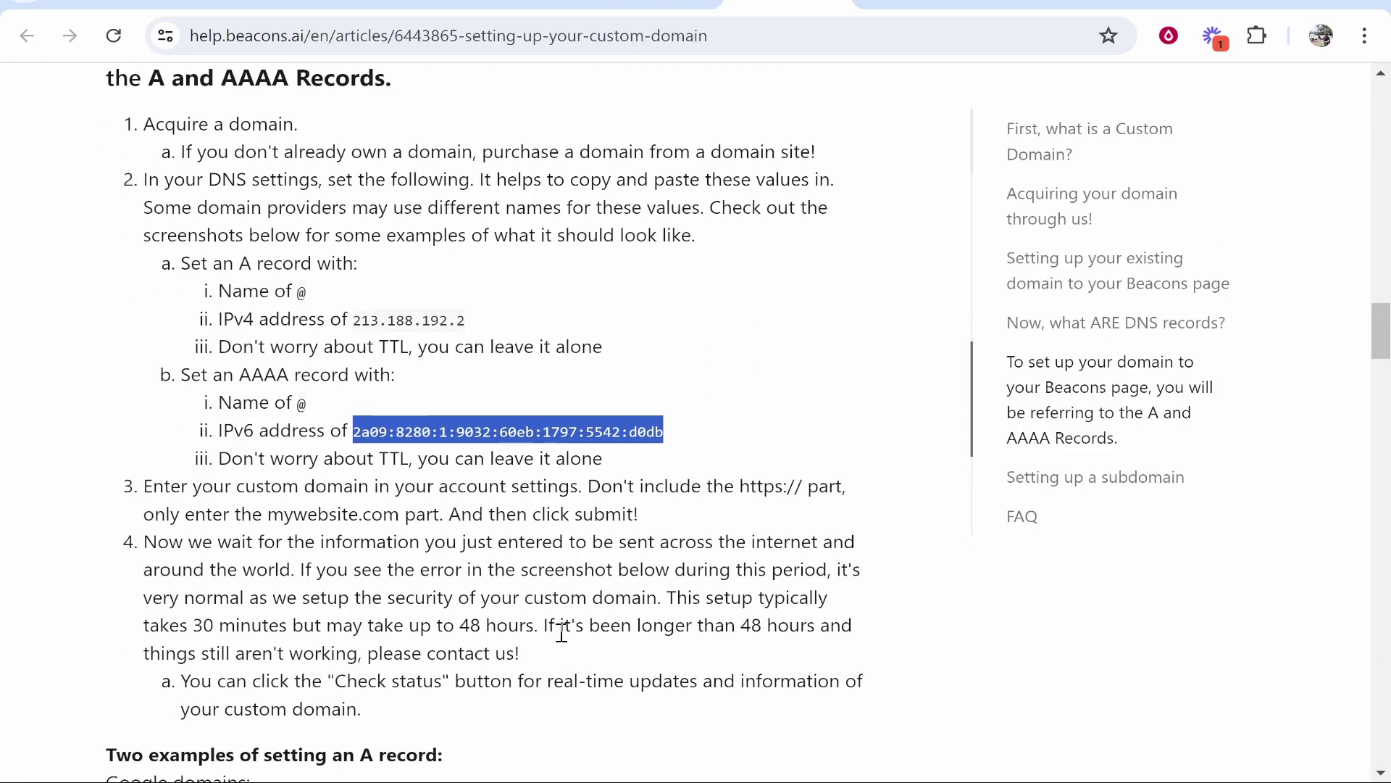
{"action": "scroll", "coordinate": [569, 636], "scroll_direction": "down", "scroll_amount": 2}
{"action": "left_click_drag", "start_coordinate": [192, 513], "coordinate": [538, 512]}
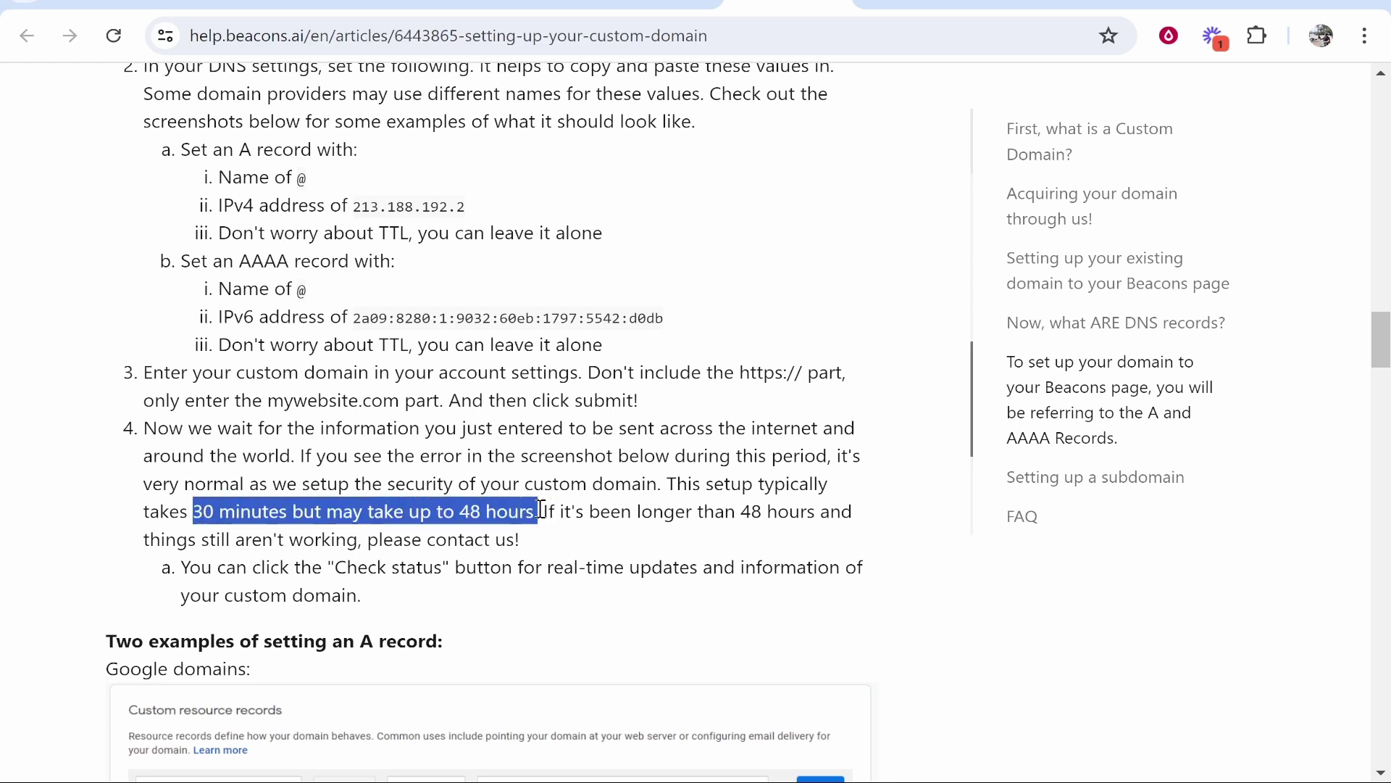
{"action": "left_click", "coordinate": [569, 481]}
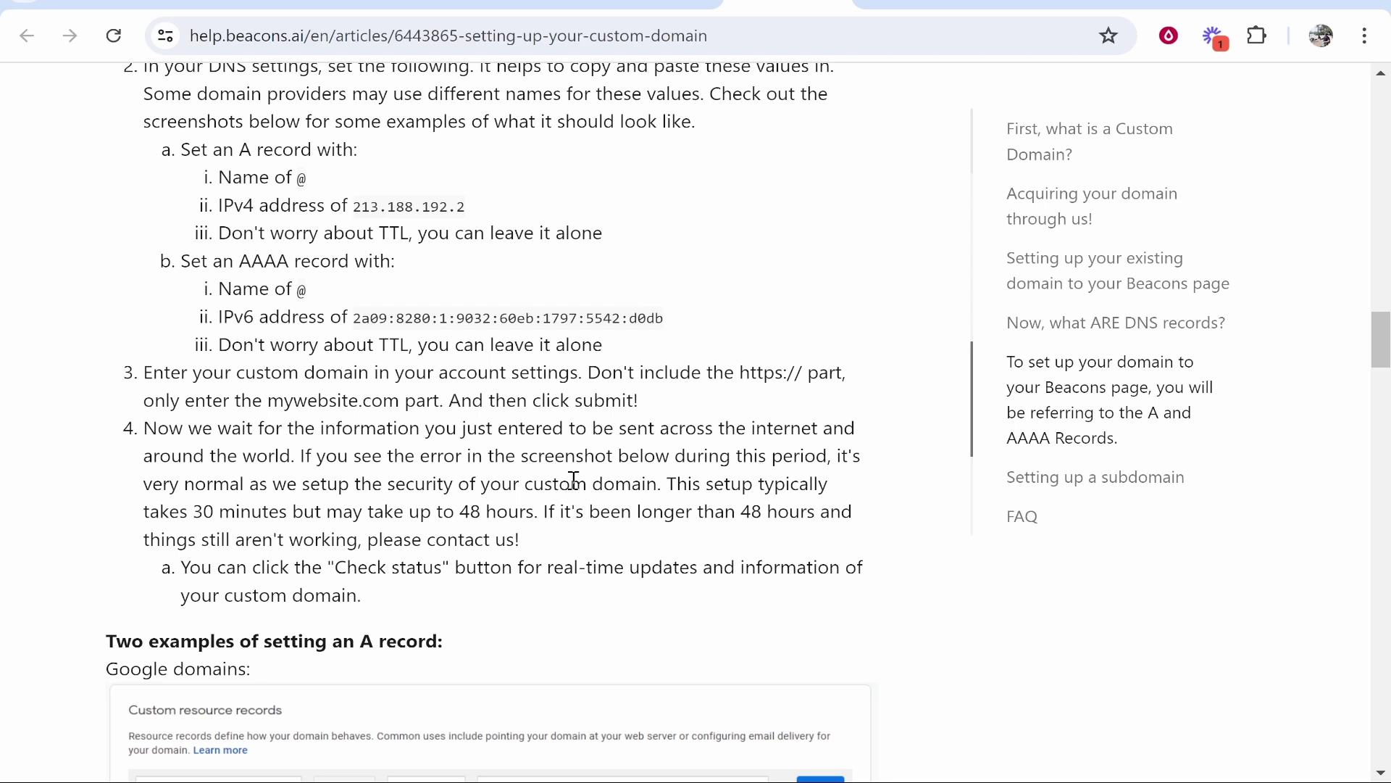
Open knowledgebasevideo.com from the Beacons custom domain settings to test the link, and return to the settings
{"action": "left_click", "coordinate": [652, 2]}
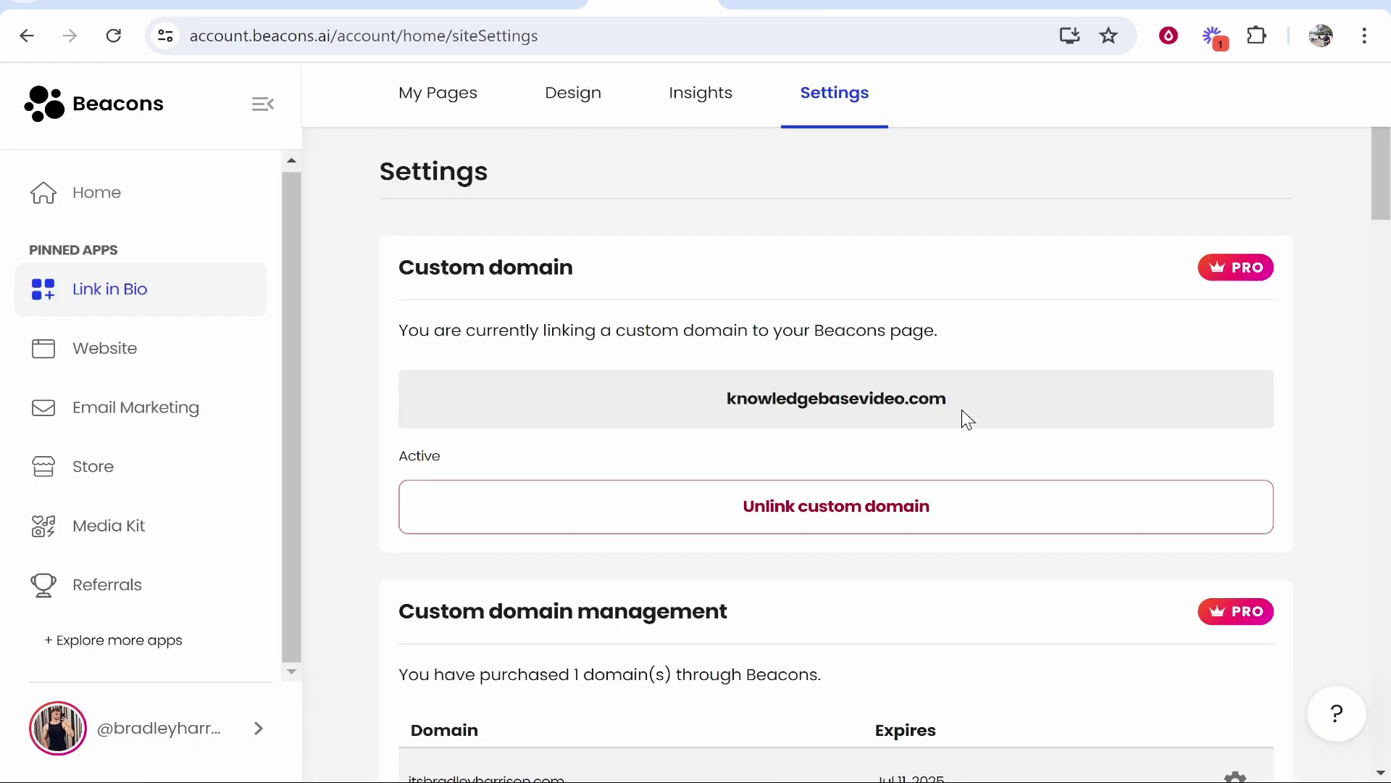
{"action": "left_click_drag", "start_coordinate": [962, 410], "coordinate": [711, 404]}
{"action": "right_click", "coordinate": [831, 394]}
{"action": "left_click", "coordinate": [934, 486]}
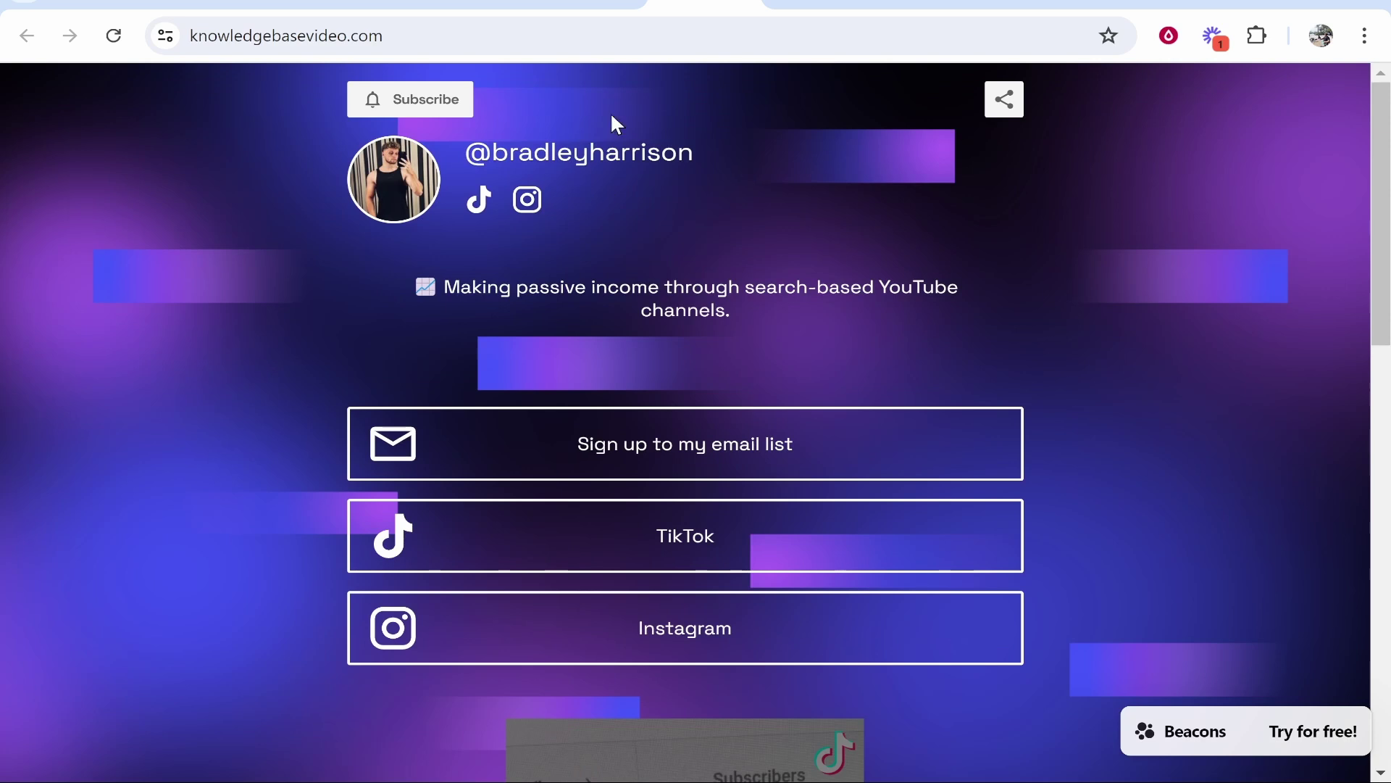
{"action": "left_click", "coordinate": [749, 3]}
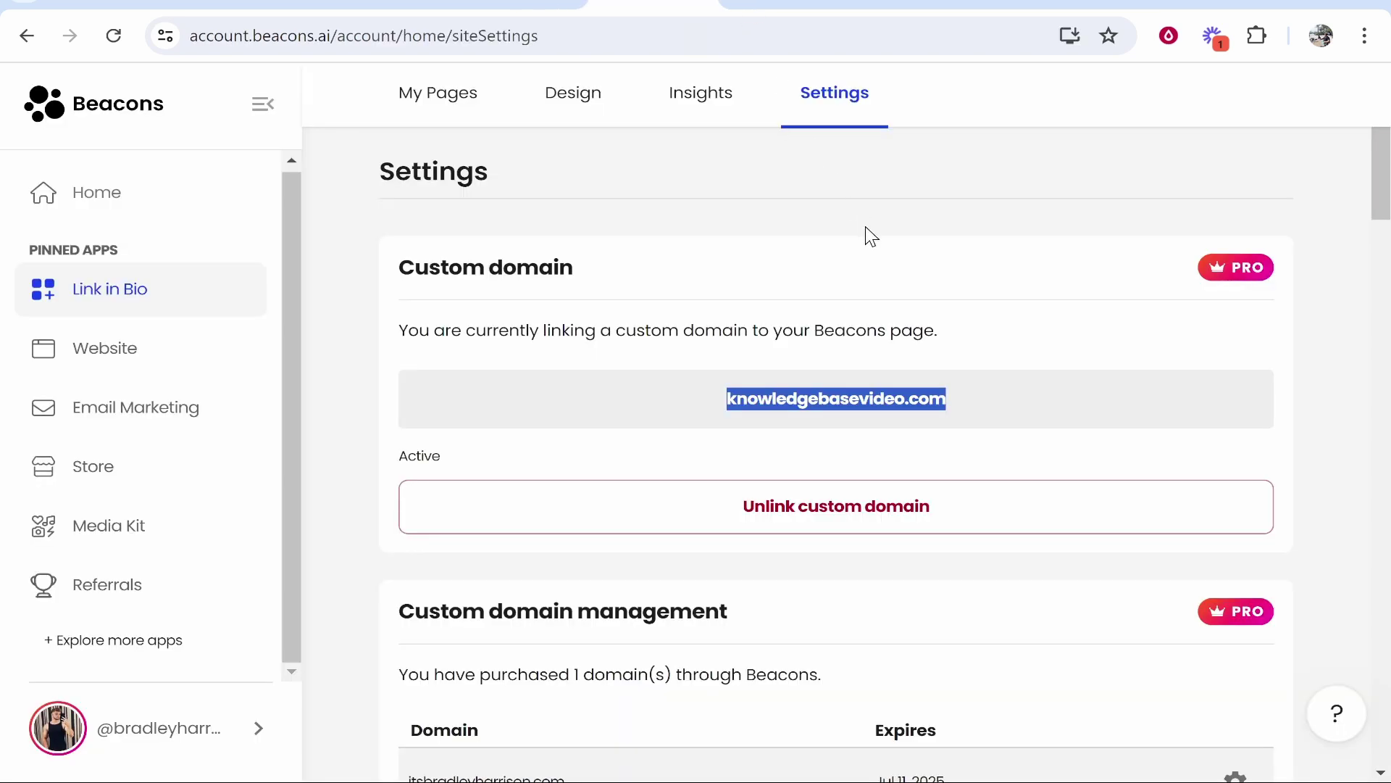